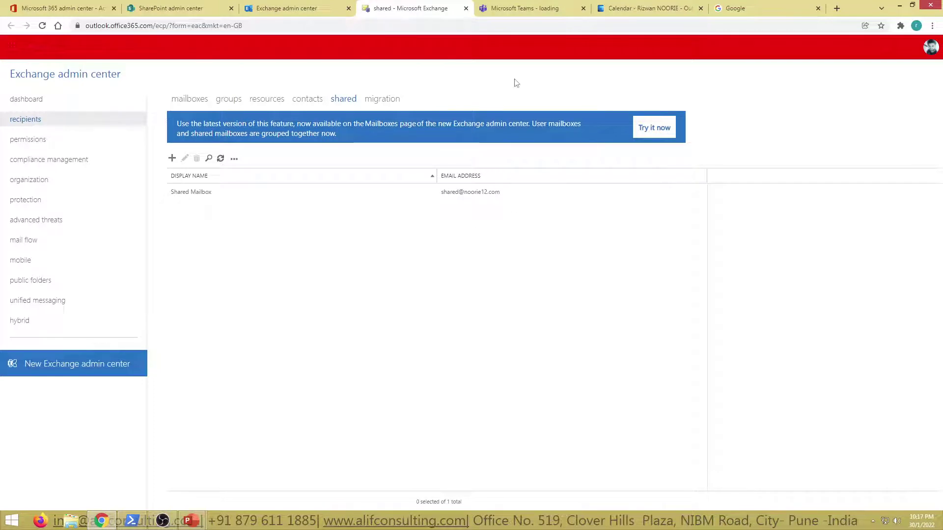
# Move from the Outlook calendar to mail, then open Teams & groups > Shared mailboxes in the admin center.
pyautogui.click(648, 8)
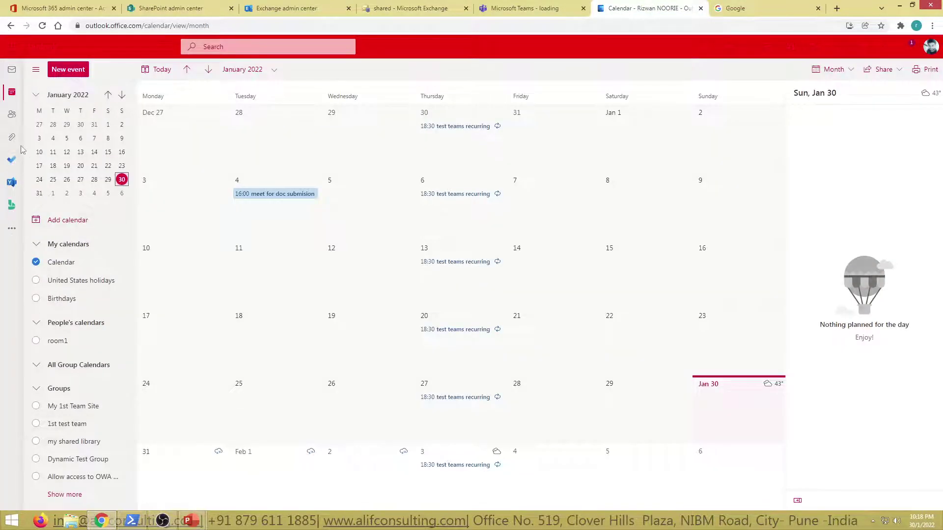
pyautogui.click(12, 69)
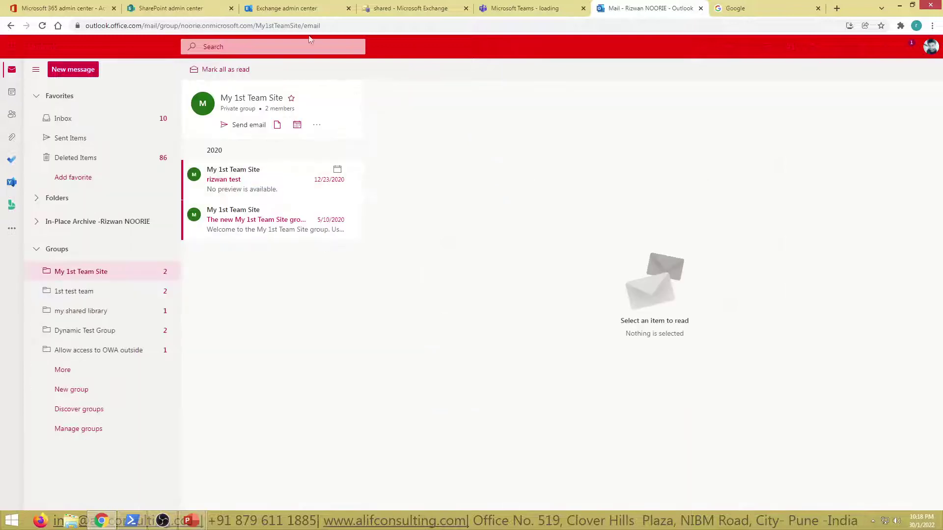
pyautogui.click(70, 8)
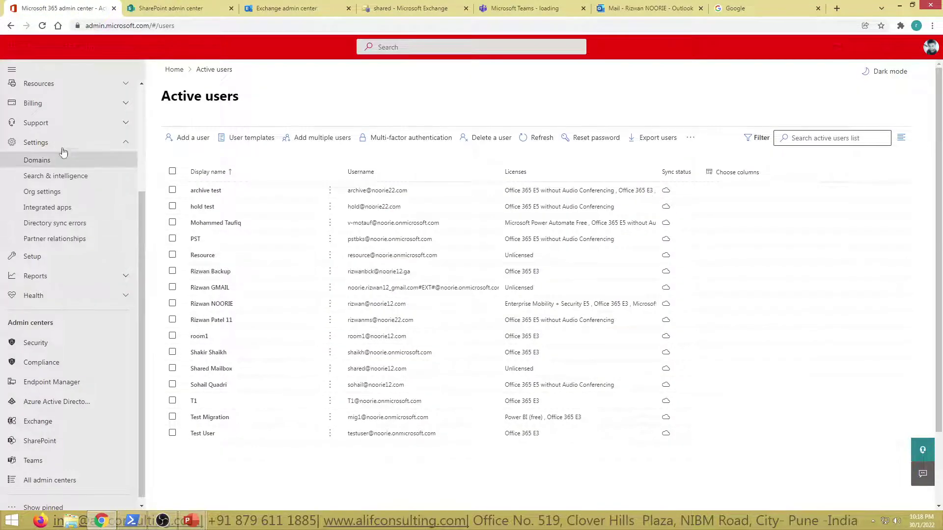
pyautogui.scroll(3, 68, 212)
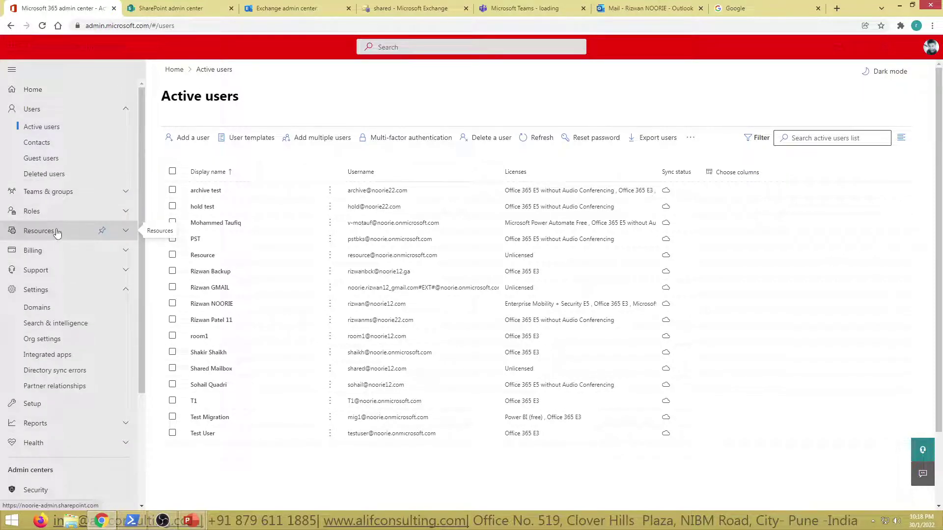
pyautogui.click(63, 212)
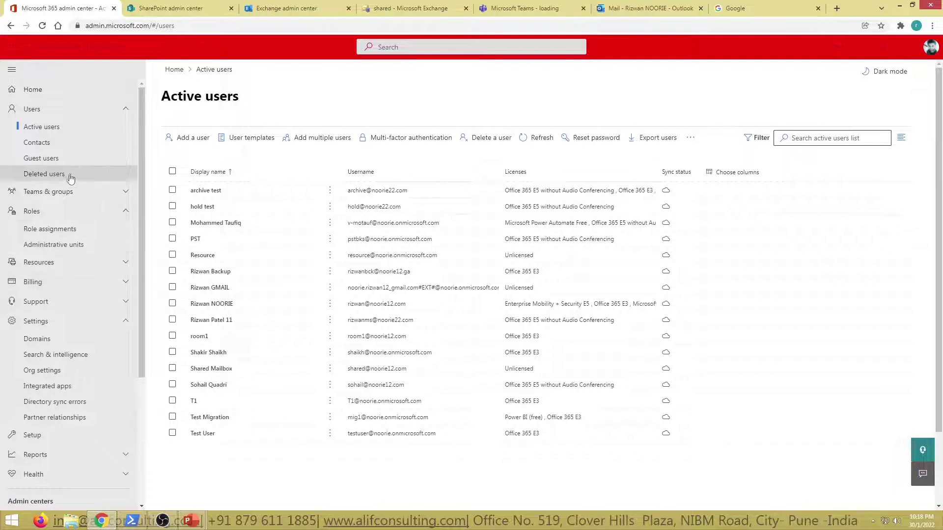
pyautogui.click(78, 191)
pyautogui.click(63, 243)
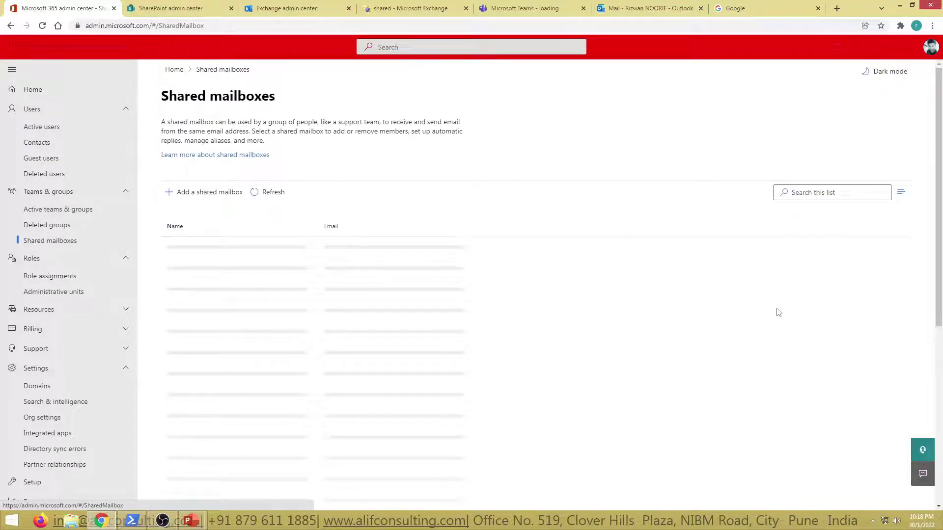
# Open the Shared Mailbox details and look at its Sent items setting.
pyautogui.click(224, 248)
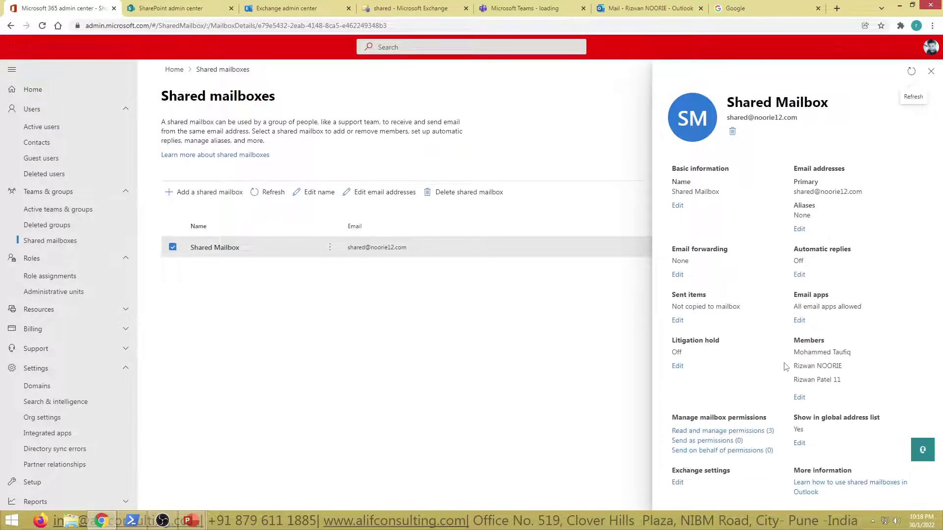
pyautogui.moveTo(667, 312); pyautogui.dragTo(743, 309)
pyautogui.click(745, 329)
# Toggle 'Copy items sent as this mailbox' on and back off without saving, then return to Outlook mail.
pyautogui.click(678, 320)
pyautogui.click(700, 207)
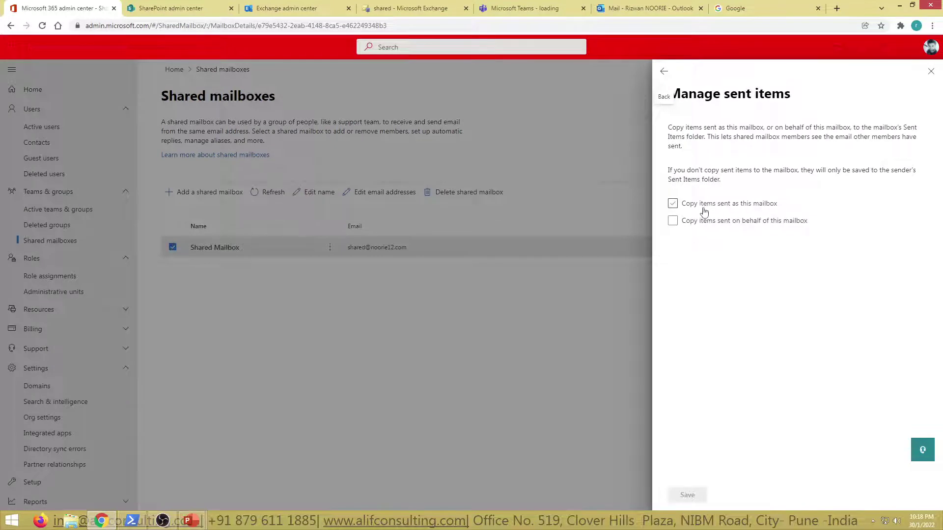
pyautogui.click(717, 210)
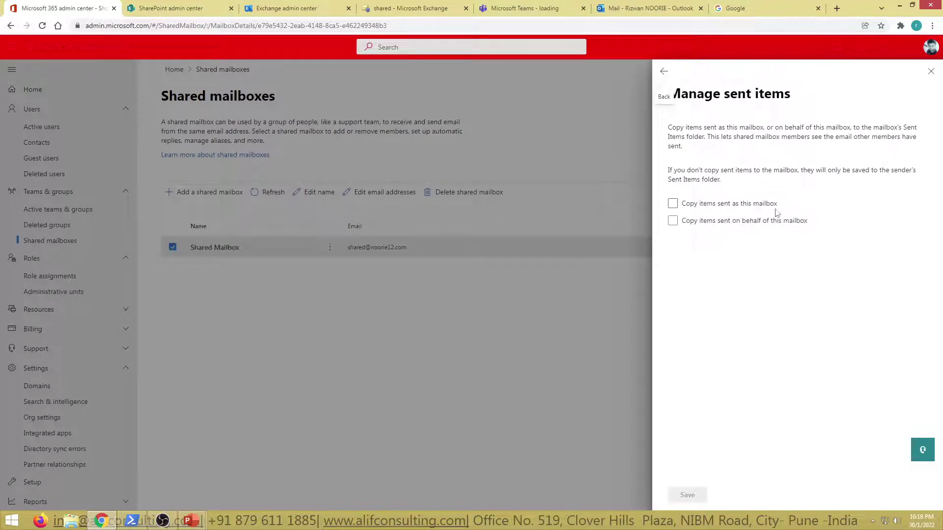
pyautogui.click(663, 73)
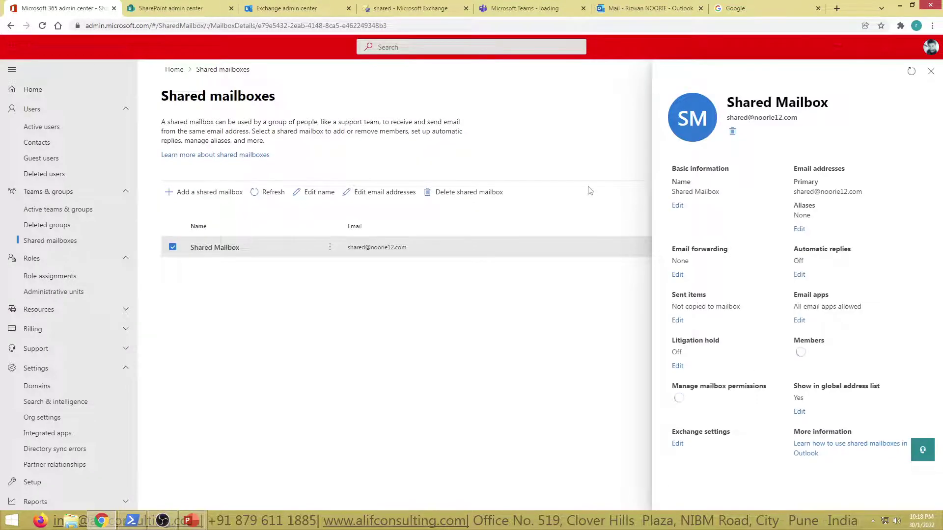
pyautogui.click(632, 6)
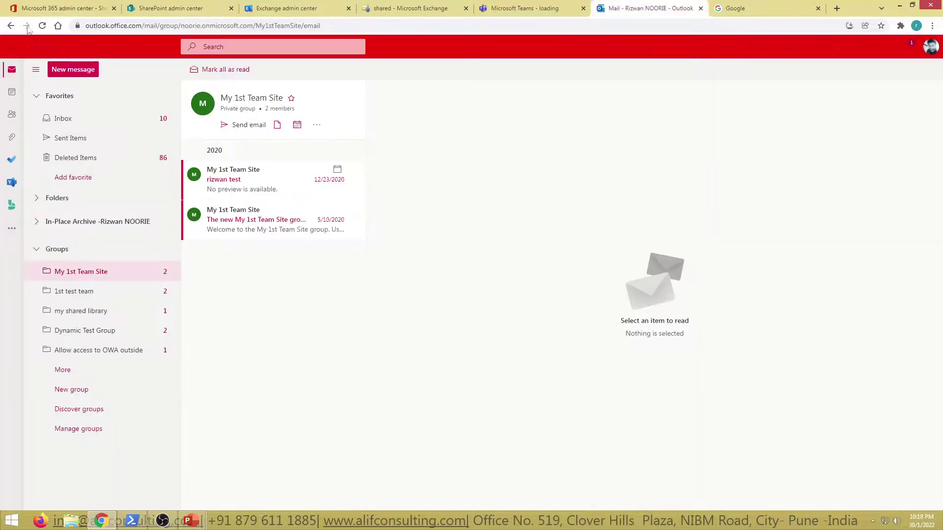
# Reload Outlook and show the Inbox with Groups collapsed and the full Folders list expanded.
pyautogui.click(42, 26)
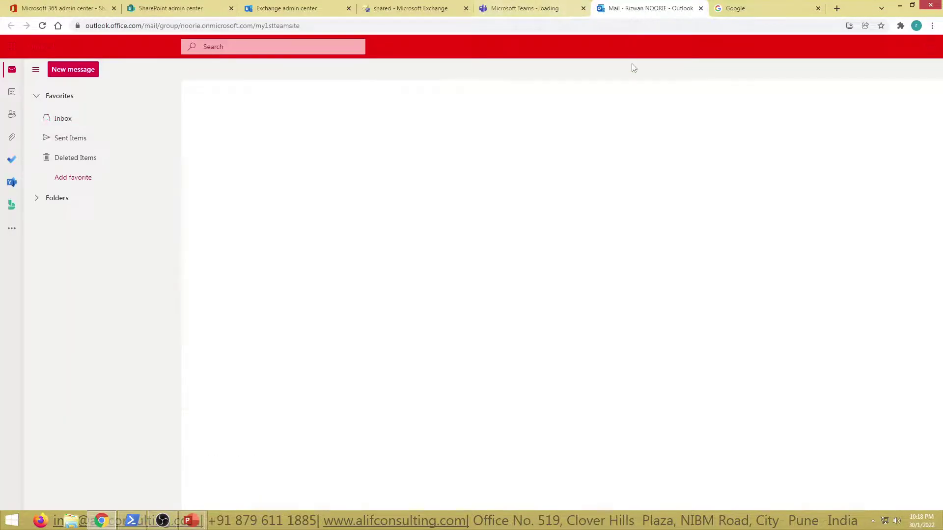
pyautogui.click(111, 119)
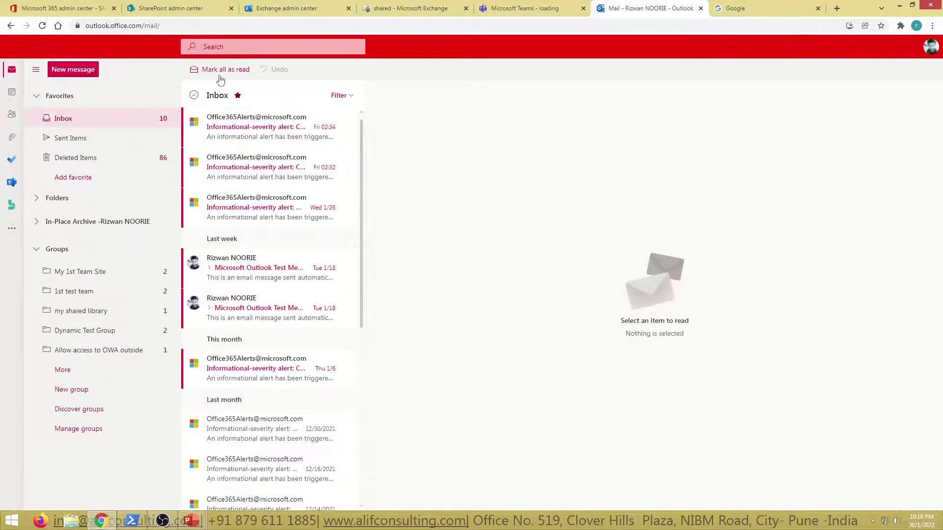
pyautogui.click(128, 28)
pyautogui.click(930, 47)
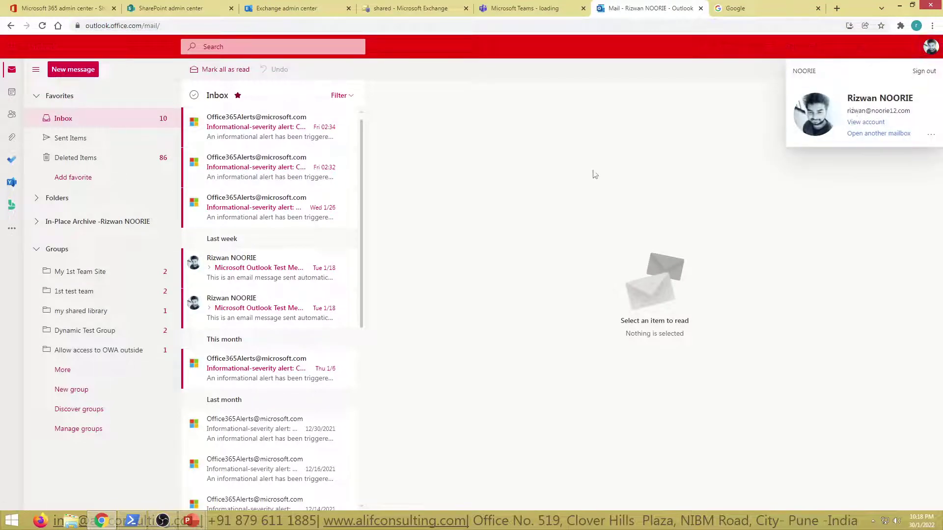
pyautogui.click(658, 147)
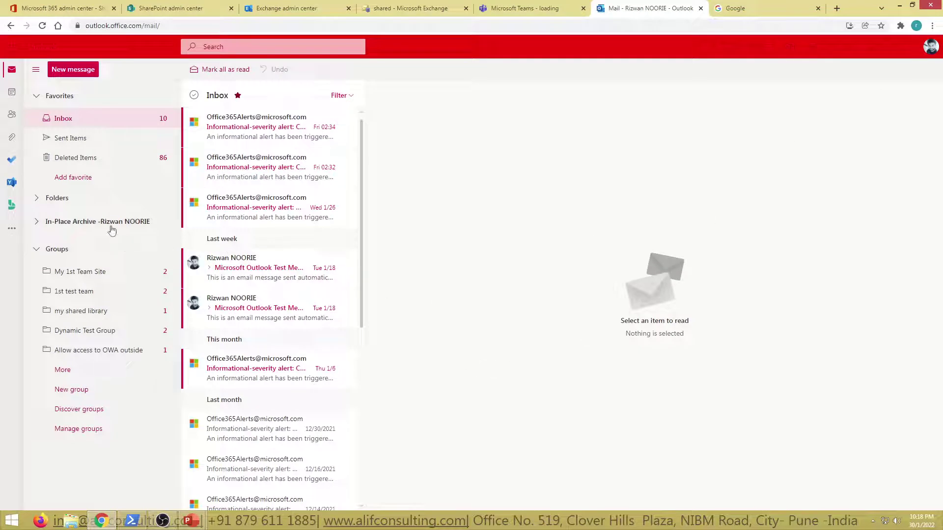
pyautogui.click(36, 249)
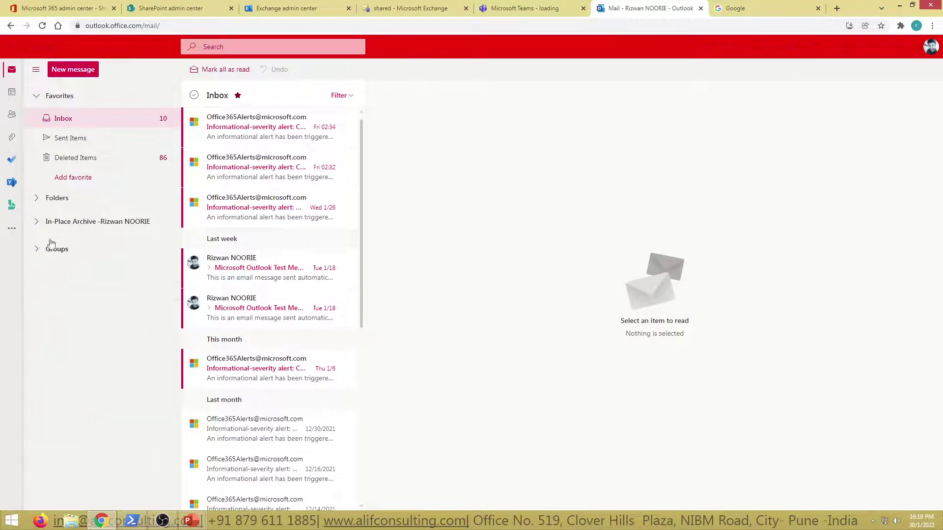
pyautogui.click(39, 199)
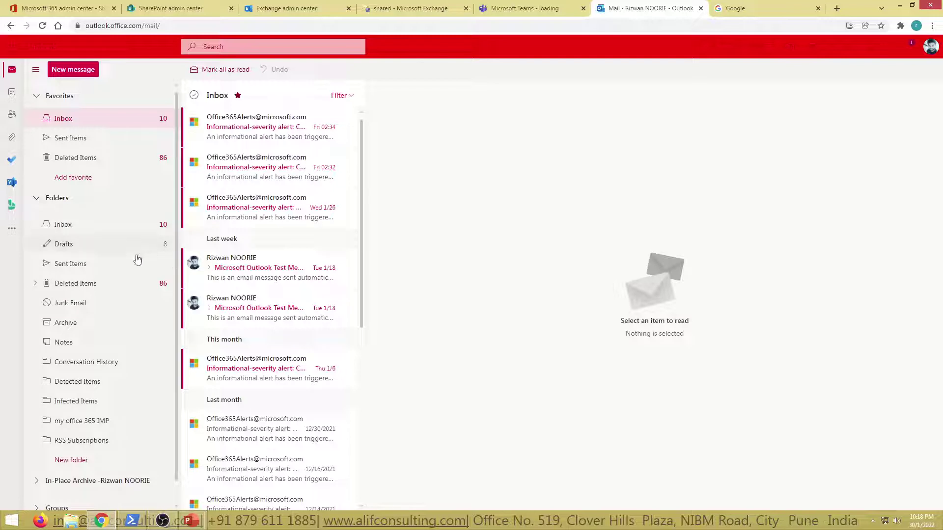
pyautogui.click(73, 224)
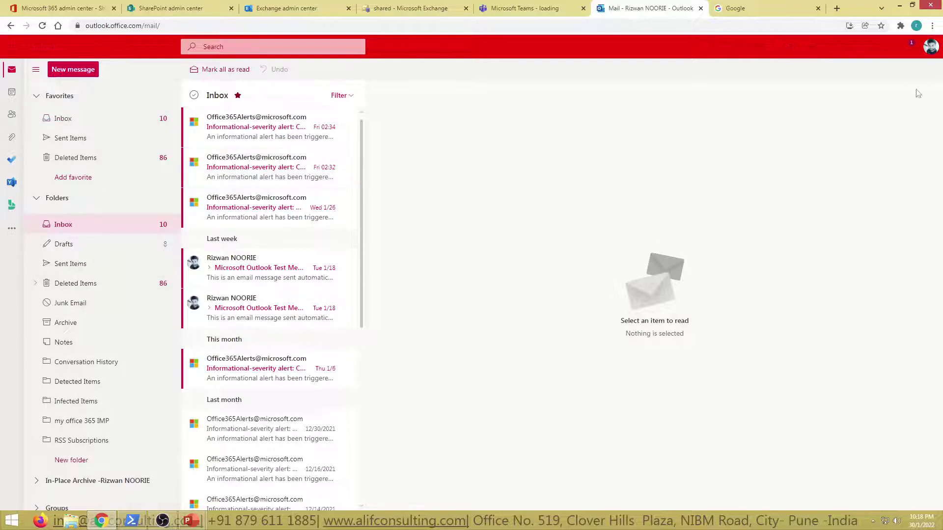
# Start Open another mailbox from the profile menu and search for 'shared'.
pyautogui.click(931, 47)
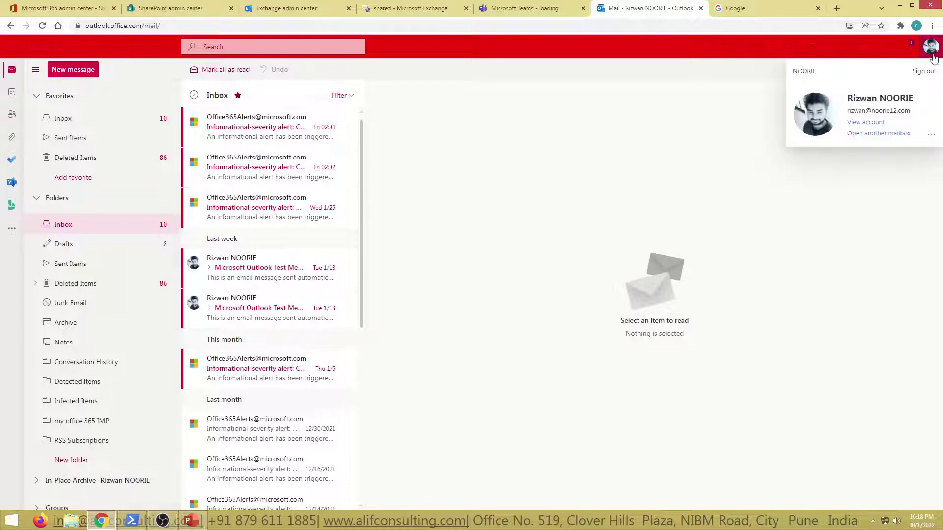
pyautogui.click(882, 134)
pyautogui.write('shared')
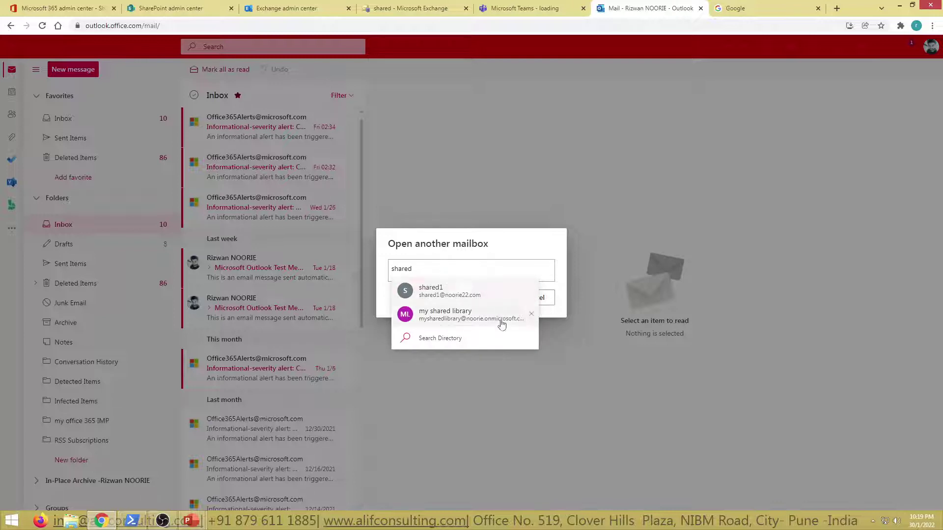
pyautogui.click(405, 7)
pyautogui.click(208, 192)
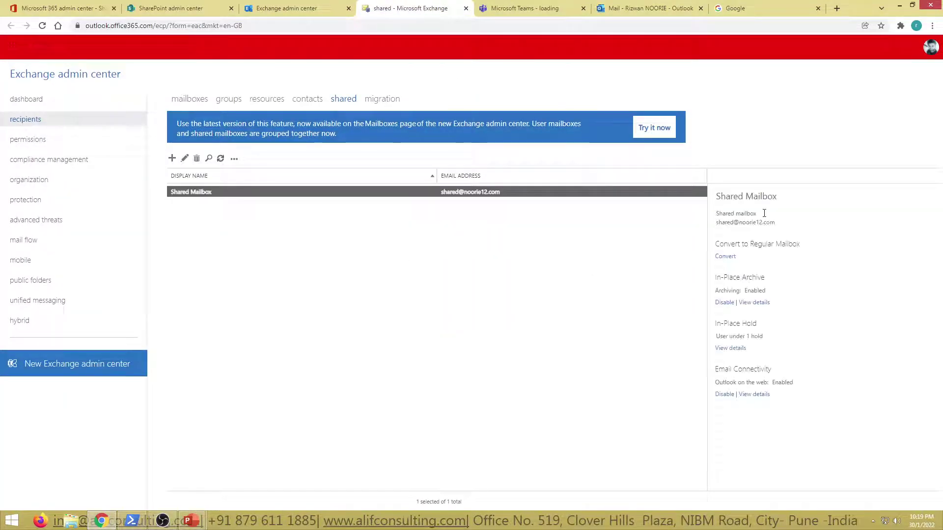
pyautogui.moveTo(731, 224); pyautogui.dragTo(760, 235)
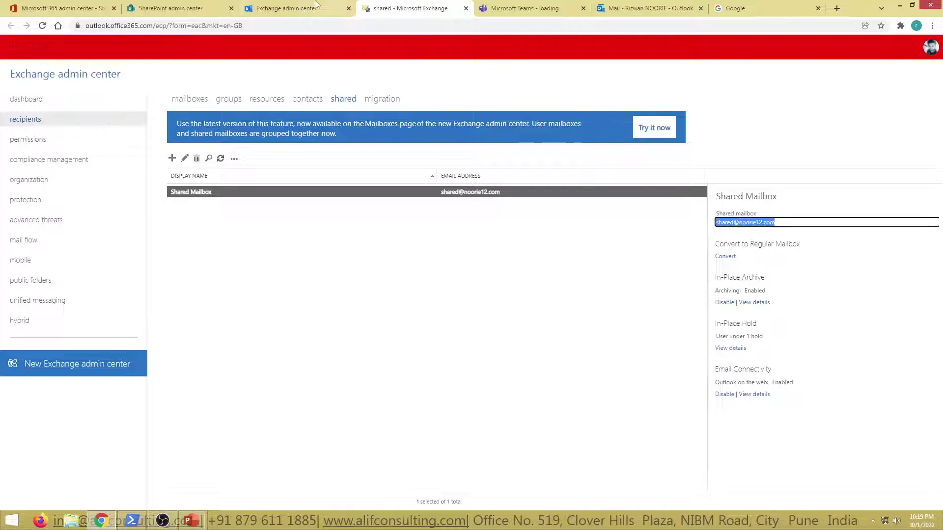
# Back in Outlook, resolve 'shared' to Shared Mailbox and open it in a new tab.
pyautogui.click(80, 5)
pyautogui.click(172, 8)
pyautogui.click(286, 8)
pyautogui.click(524, 7)
pyautogui.click(651, 8)
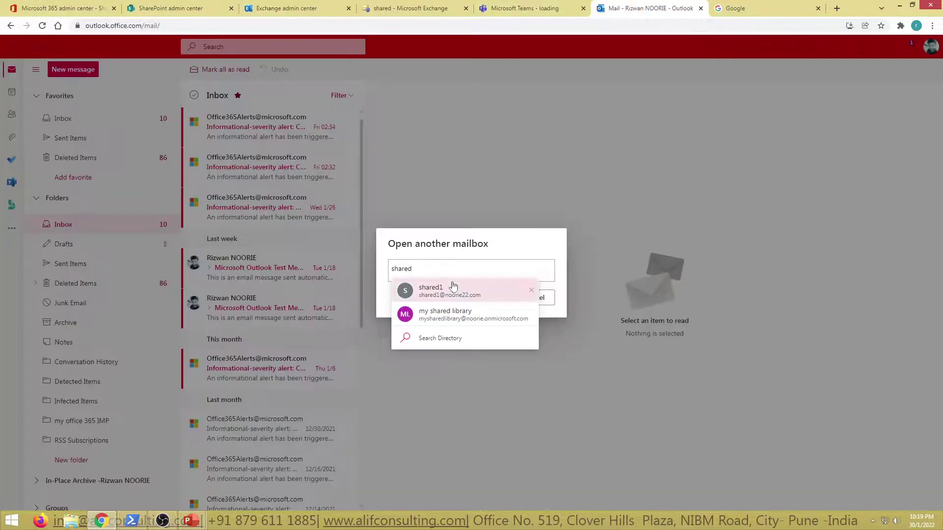
pyautogui.doubleClick(442, 267)
pyautogui.press('Return')
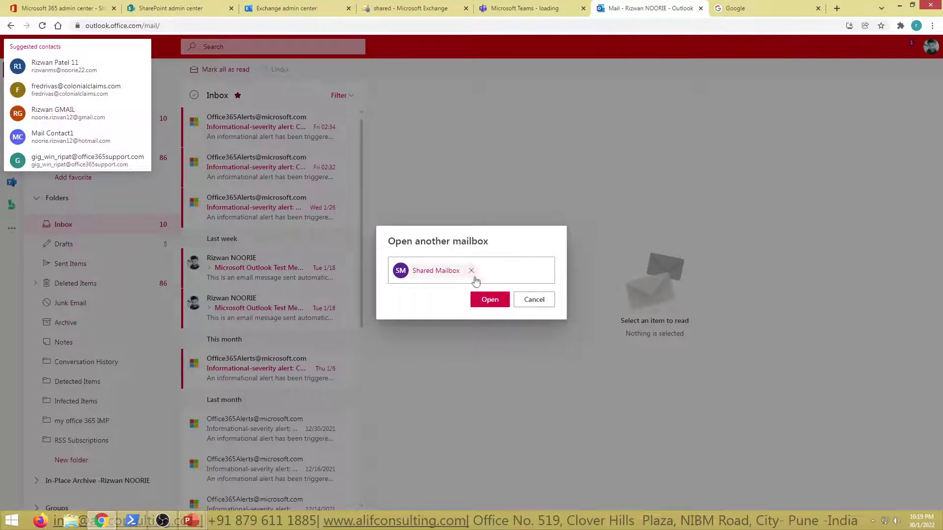
pyautogui.click(479, 301)
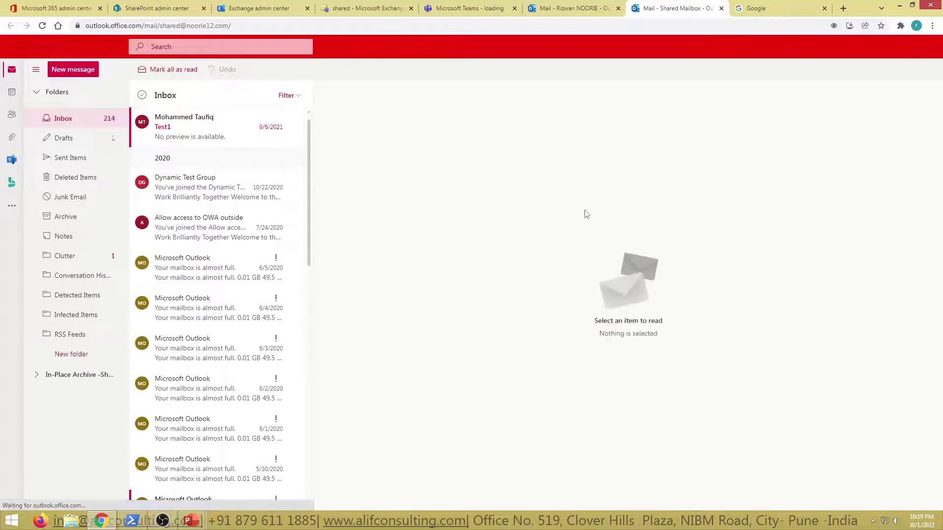
# Look at the personal mailbox tab and its web address for comparison.
pyautogui.click(560, 7)
pyautogui.click(665, 8)
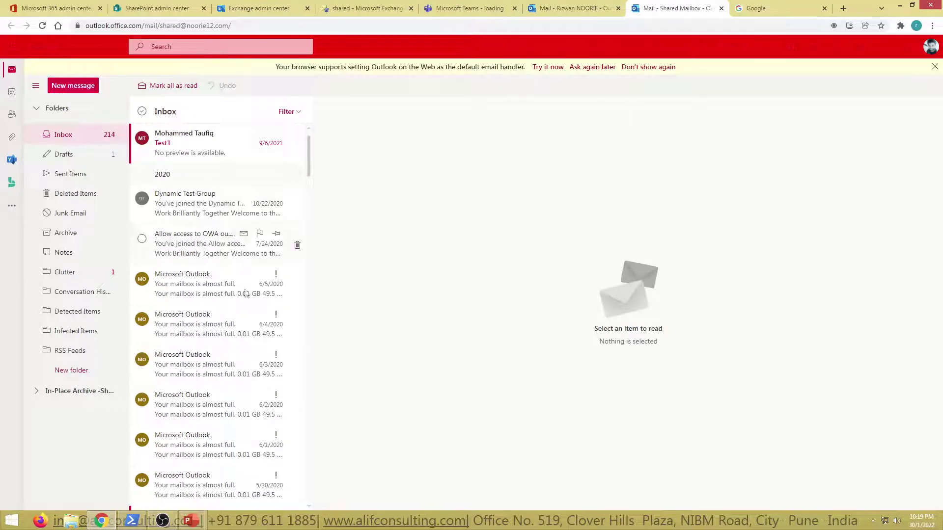
pyautogui.click(565, 8)
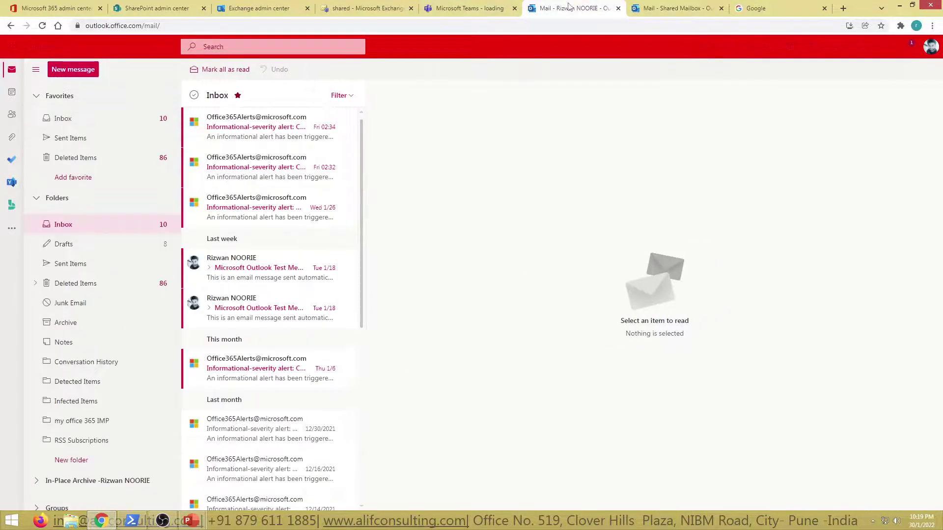
pyautogui.click(104, 27)
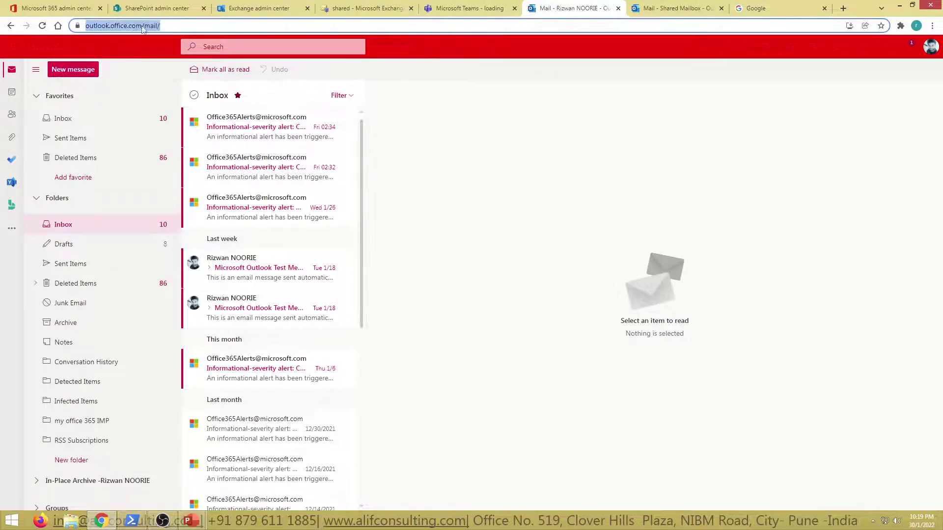
pyautogui.click(495, 222)
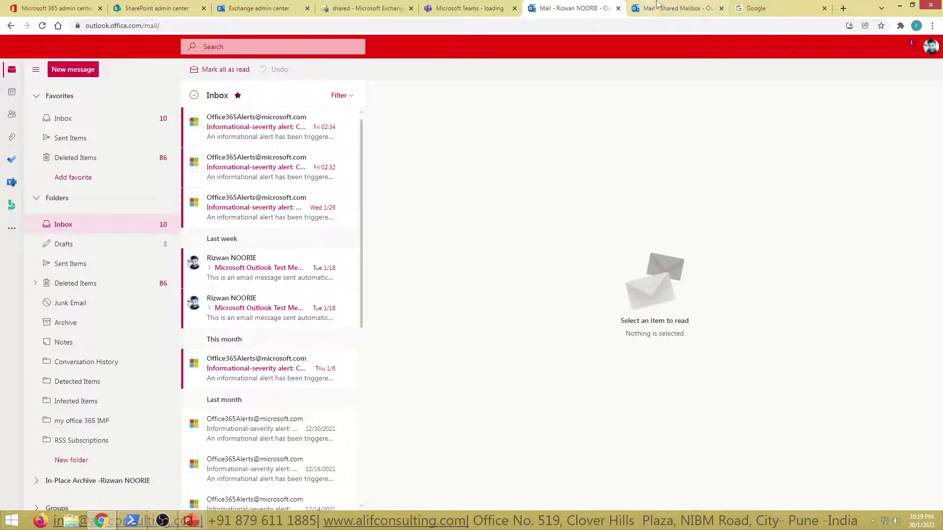
# Go to the Shared Mailbox's Inbox and highlight the shared address in its URL.
pyautogui.click(662, 6)
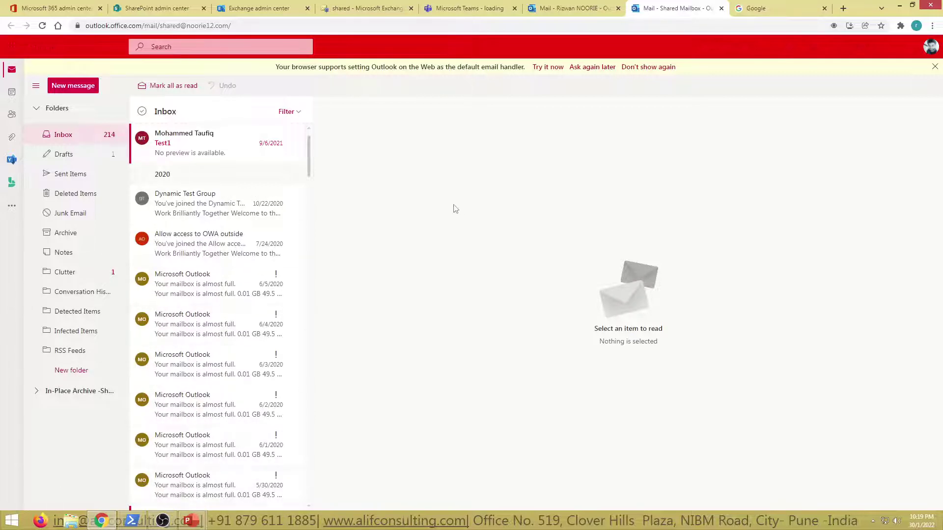
pyautogui.click(174, 25)
pyautogui.click(177, 26)
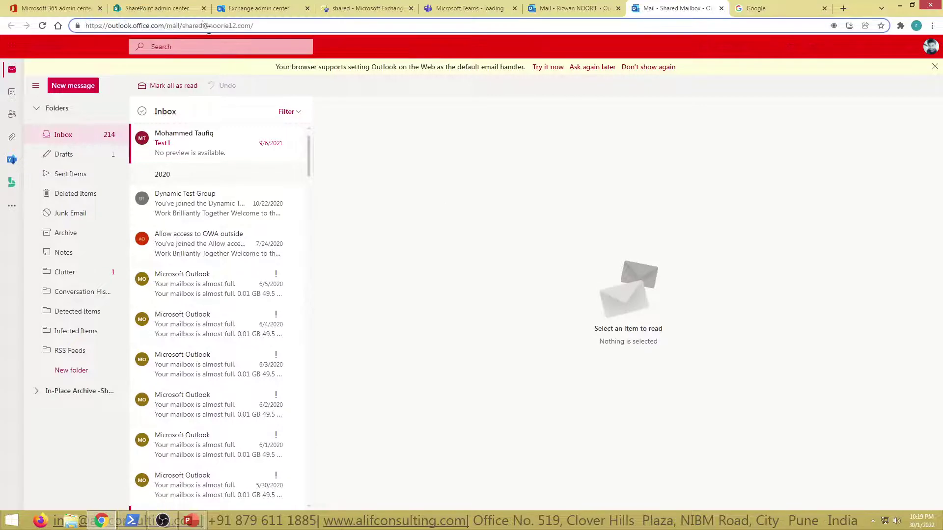
pyautogui.moveTo(193, 27); pyautogui.dragTo(252, 24)
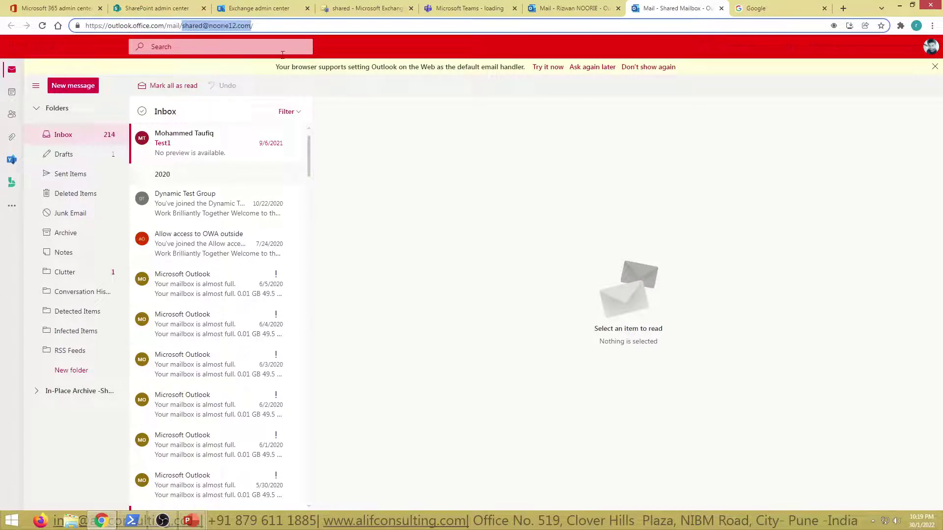
pyautogui.click(389, 198)
pyautogui.moveTo(164, 25); pyautogui.dragTo(448, 187)
pyautogui.click(448, 187)
# Start a new message in the Shared Mailbox with the From field shown, dismissing the default-handler banner.
pyautogui.click(77, 89)
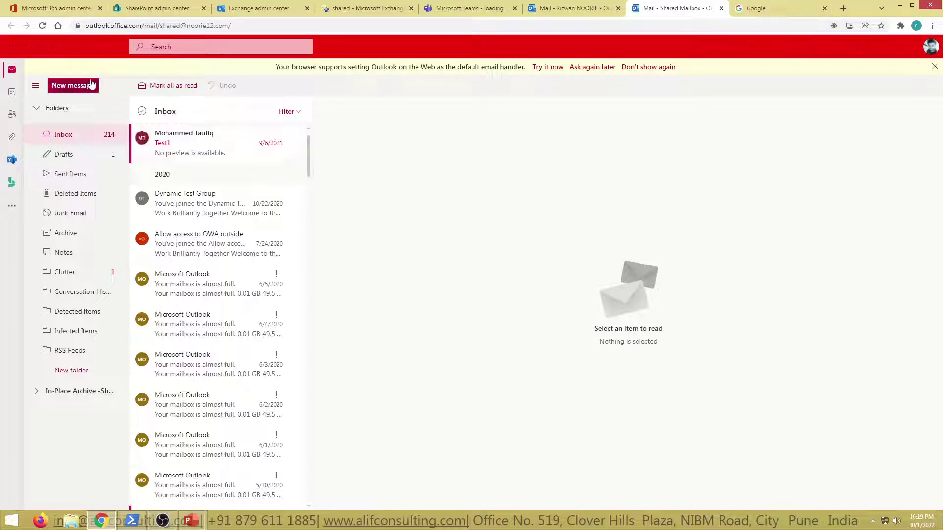
pyautogui.click(501, 85)
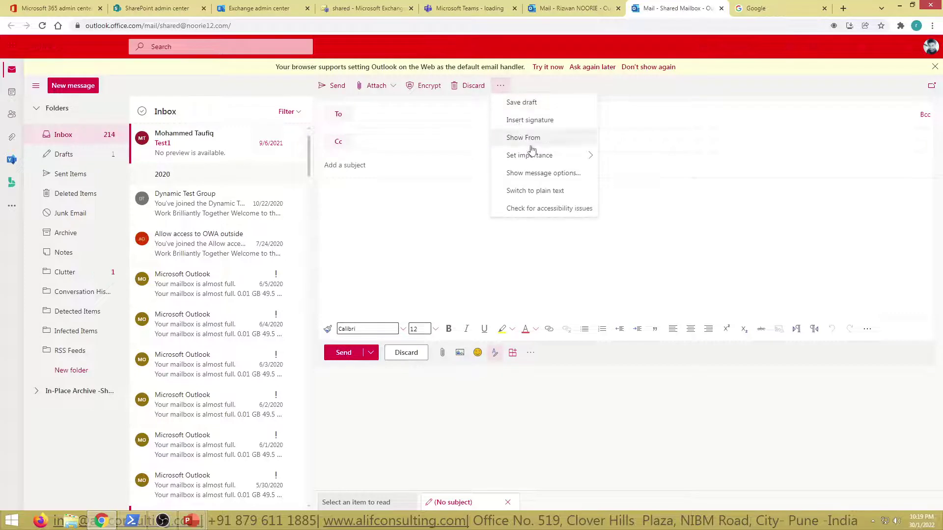
pyautogui.click(525, 138)
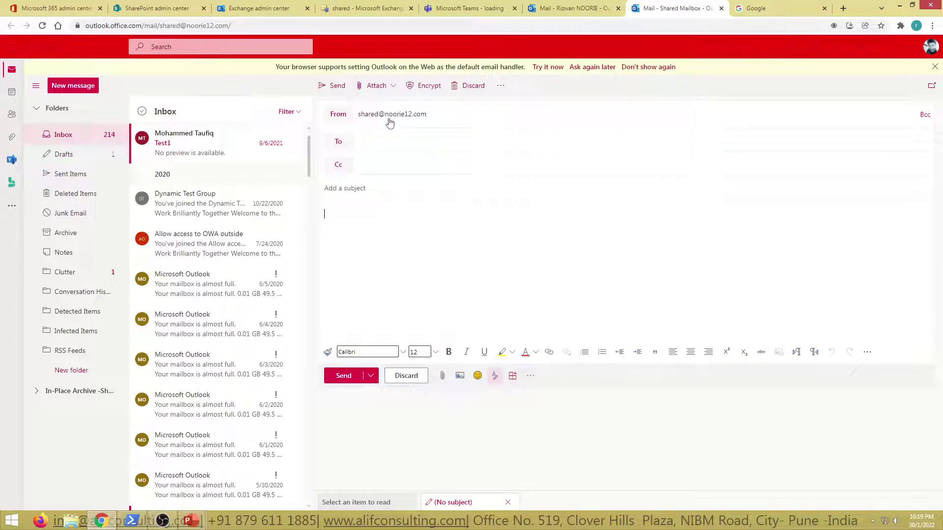
pyautogui.click(666, 313)
pyautogui.click(934, 67)
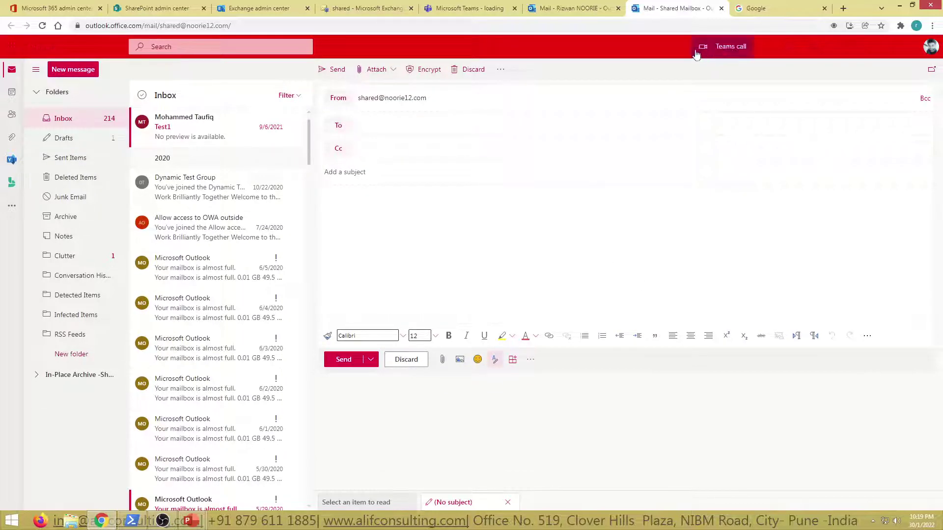
pyautogui.click(363, 9)
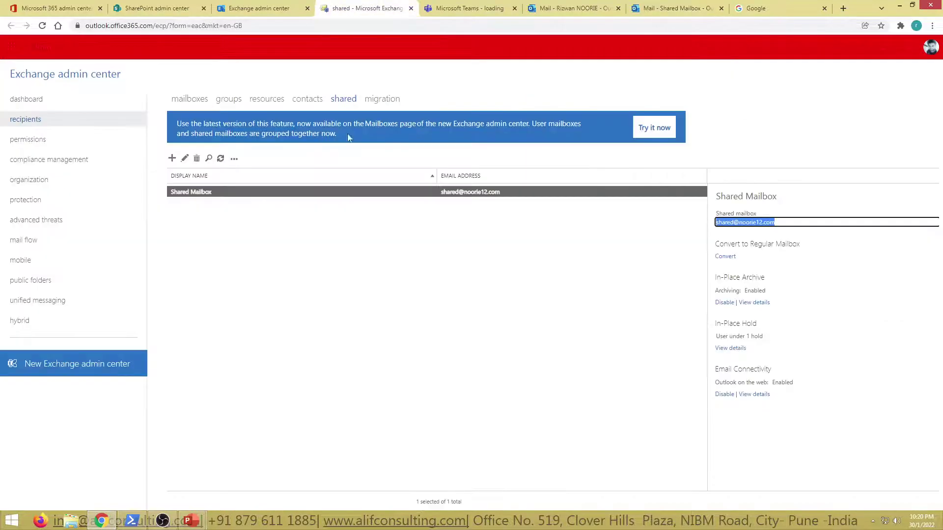
# Open Shared Mailbox's mailbox delegation and review its Full Access and Send As delegates.
pyautogui.doubleClick(200, 193)
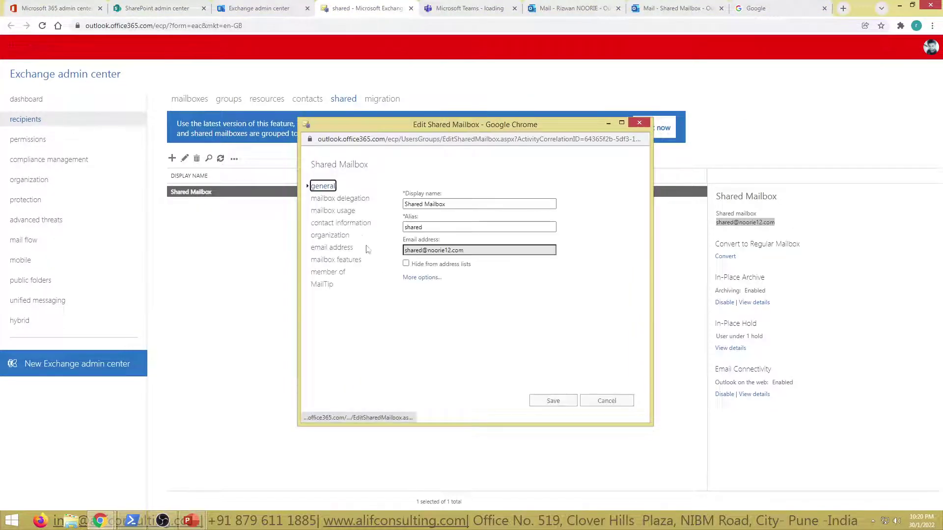
pyautogui.click(342, 199)
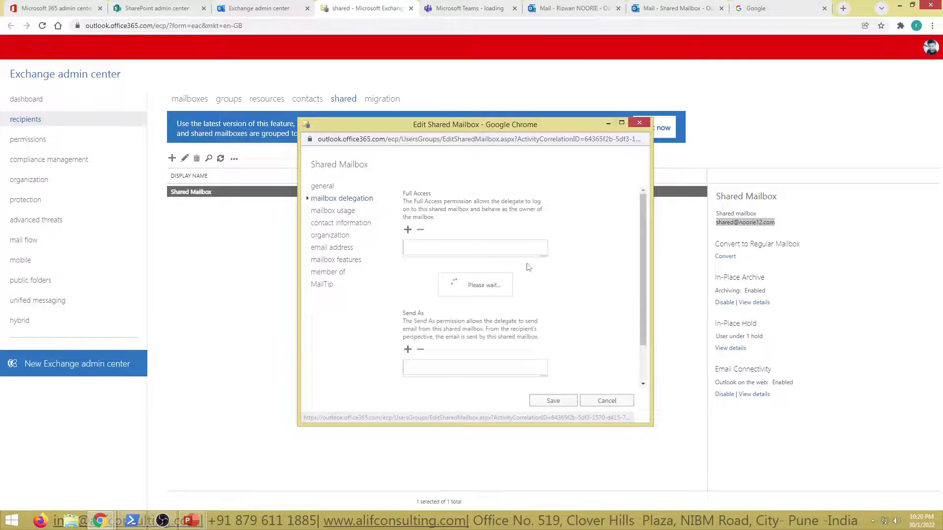
pyautogui.scroll(-1, 563, 334)
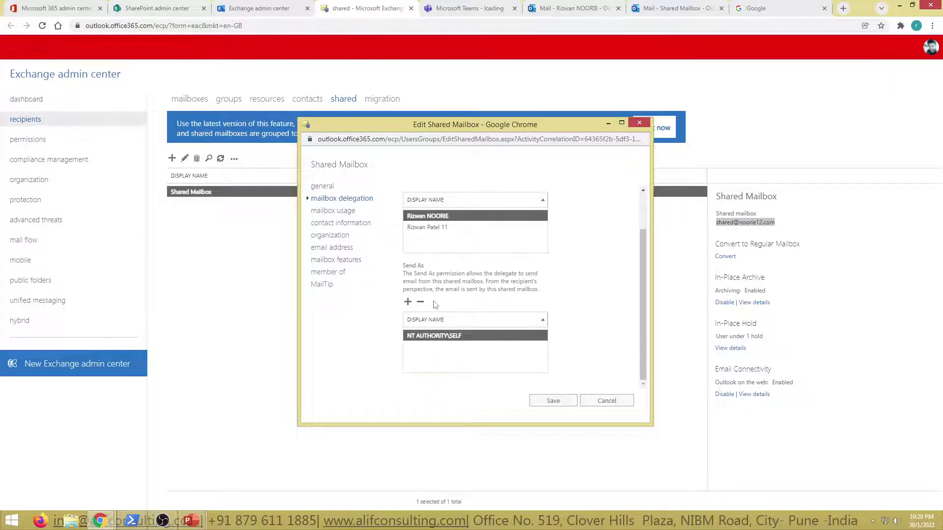
pyautogui.click(653, 8)
pyautogui.click(548, 12)
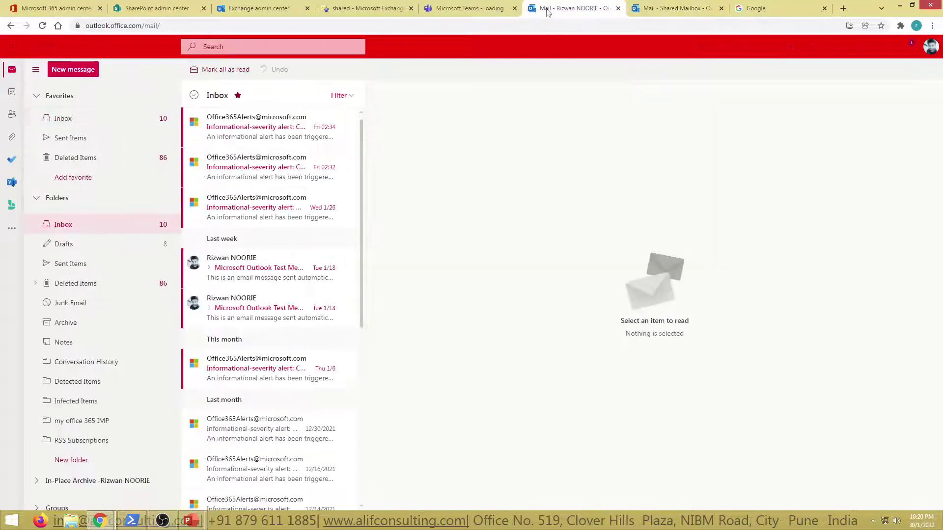
# Send a message titled 'Test' from your own address to Shared Mailbox.
pyautogui.click(649, 6)
pyautogui.click(338, 97)
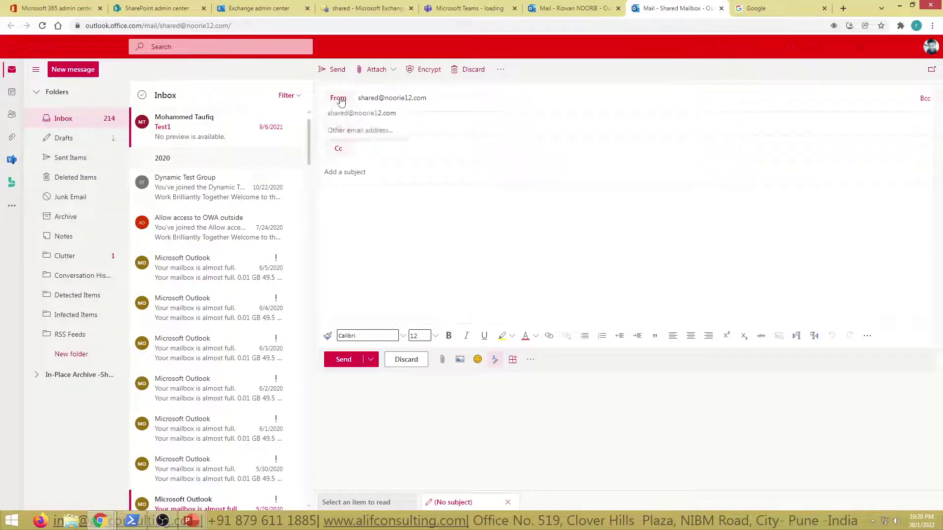
pyautogui.click(364, 131)
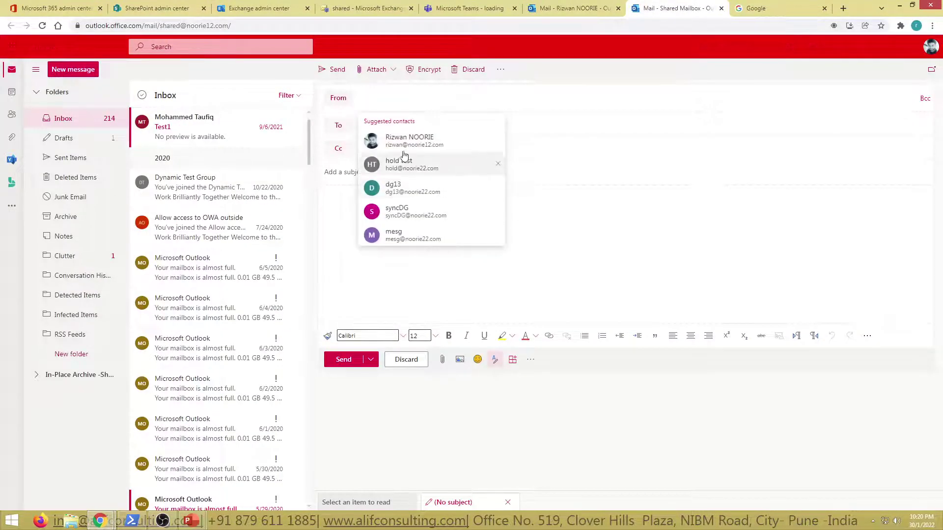
pyautogui.click(425, 144)
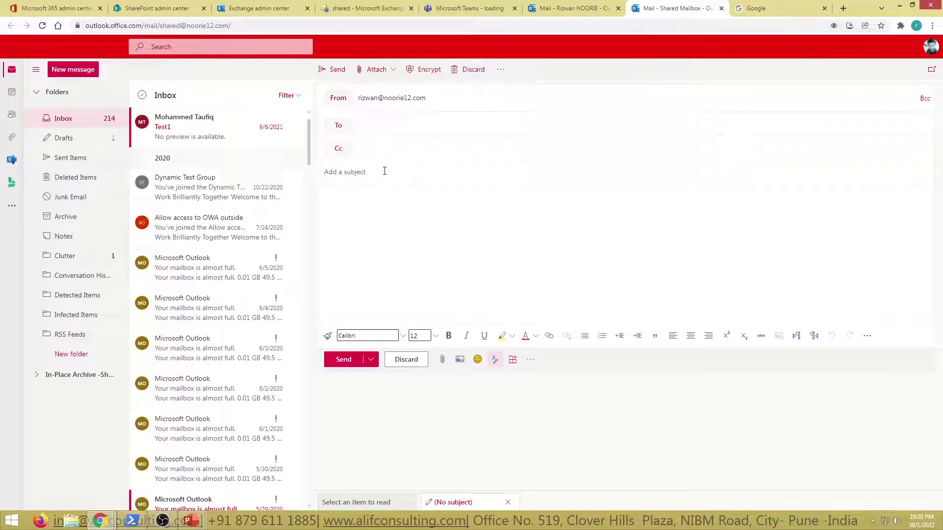
pyautogui.write('Test')
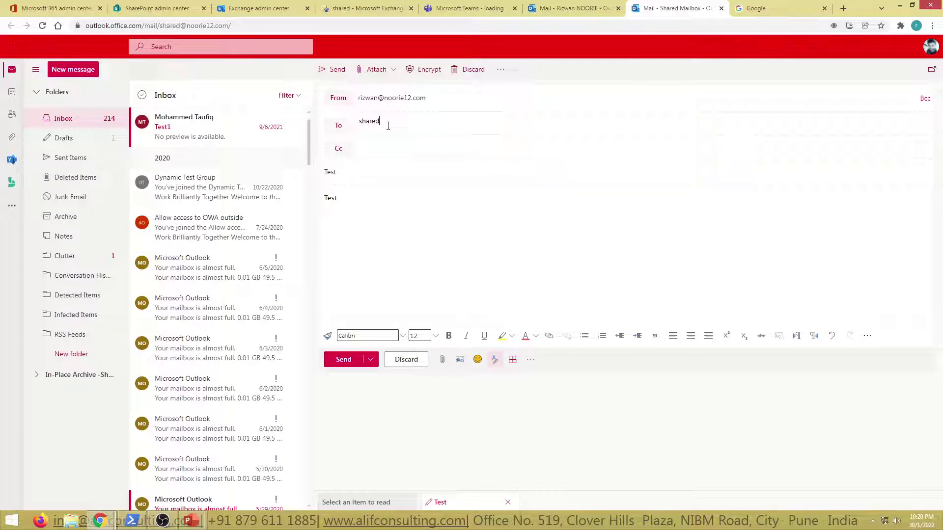
pyautogui.press('Return')
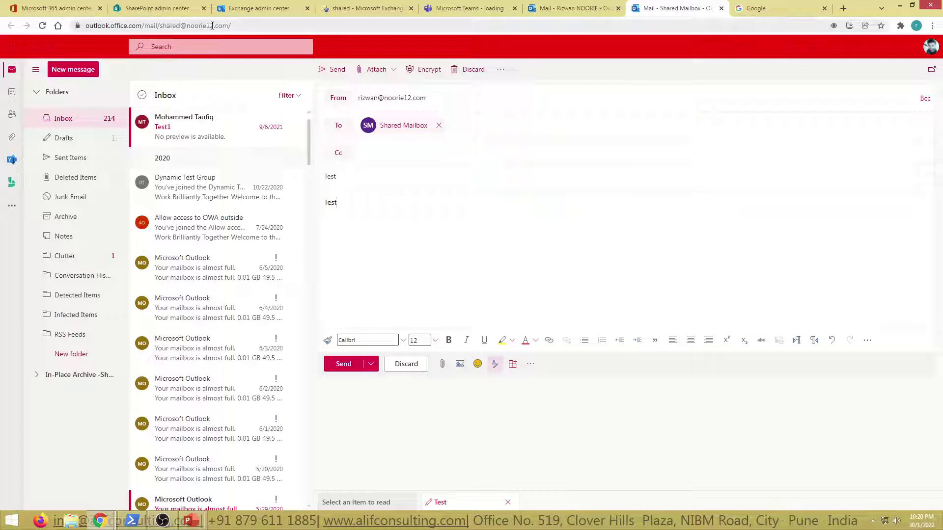
pyautogui.click(344, 364)
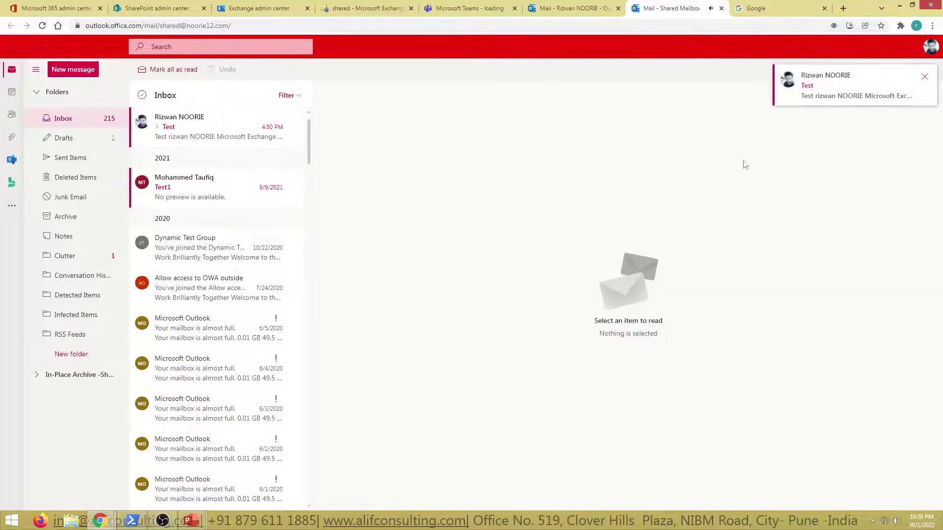
# Open the arrived Test message, then start a new draft with the sender set to your own address.
pyautogui.click(201, 127)
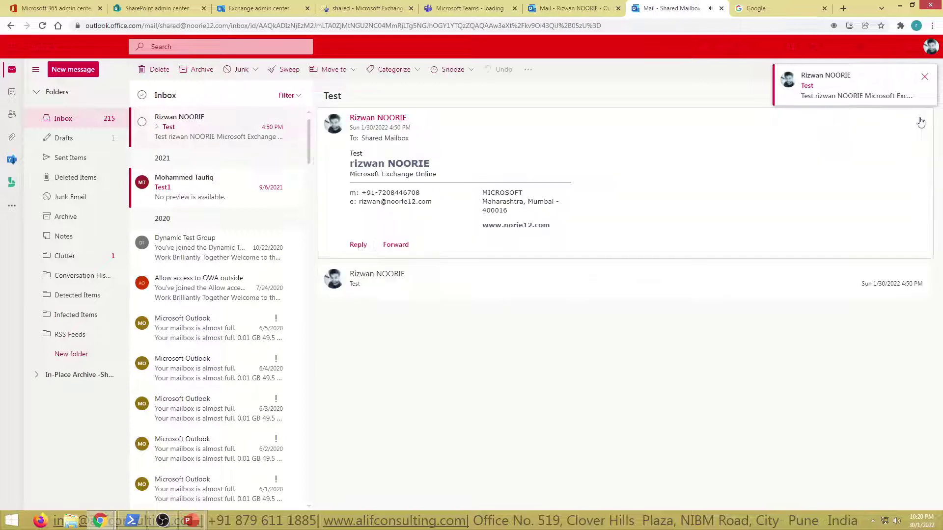
pyautogui.click(925, 78)
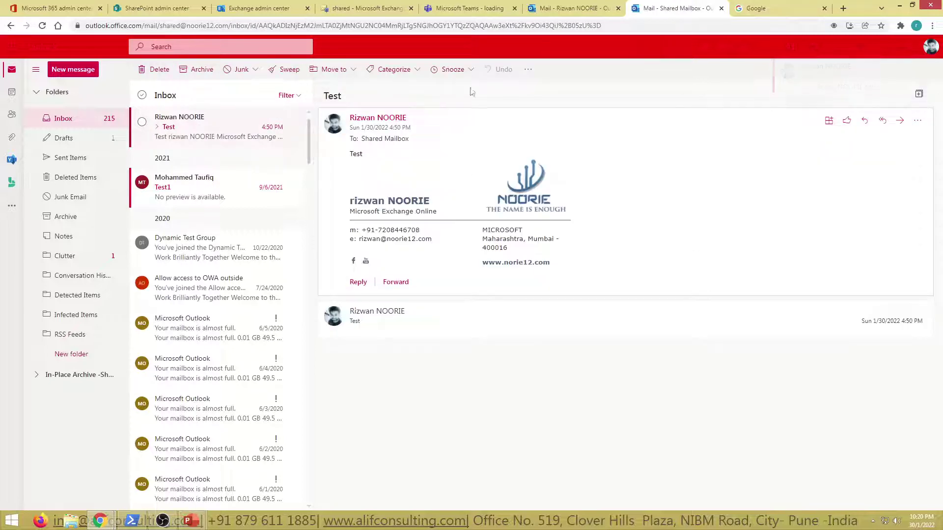
pyautogui.click(74, 69)
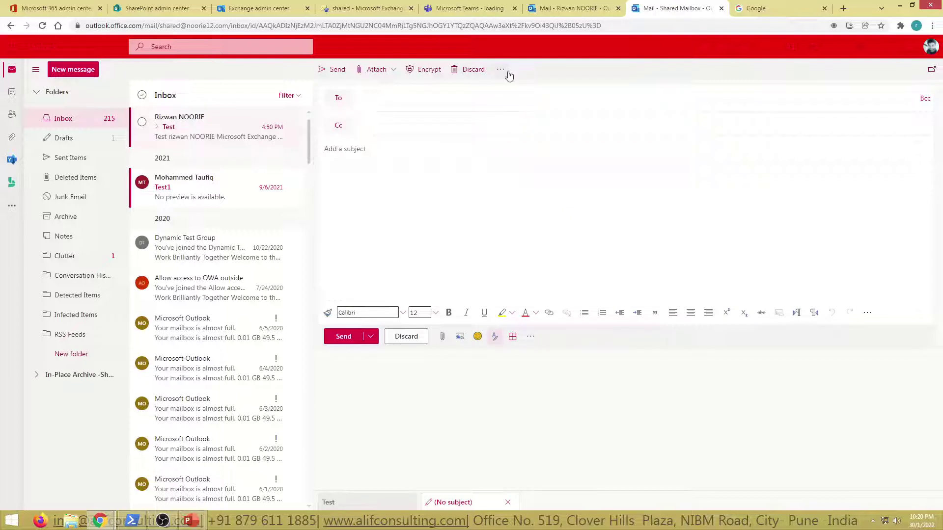
pyautogui.click(503, 70)
pyautogui.click(521, 120)
pyautogui.click(341, 101)
pyautogui.click(368, 112)
# Address the draft to the suggested colleague, give it the subject 'Test', and send it.
pyautogui.click(390, 129)
pyautogui.hotkey('ctrl', 'a')
pyautogui.write('a')
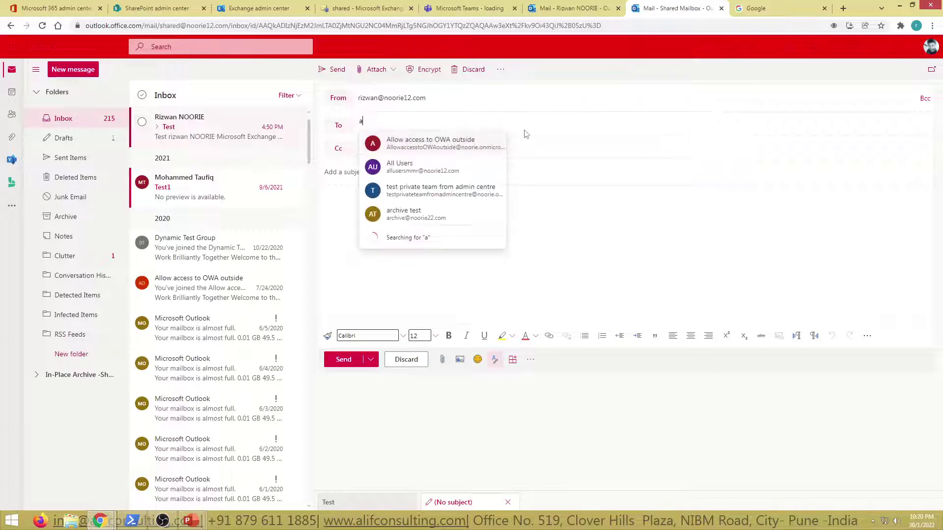
pyautogui.press('BackSpace')
pyautogui.write('mohamm')
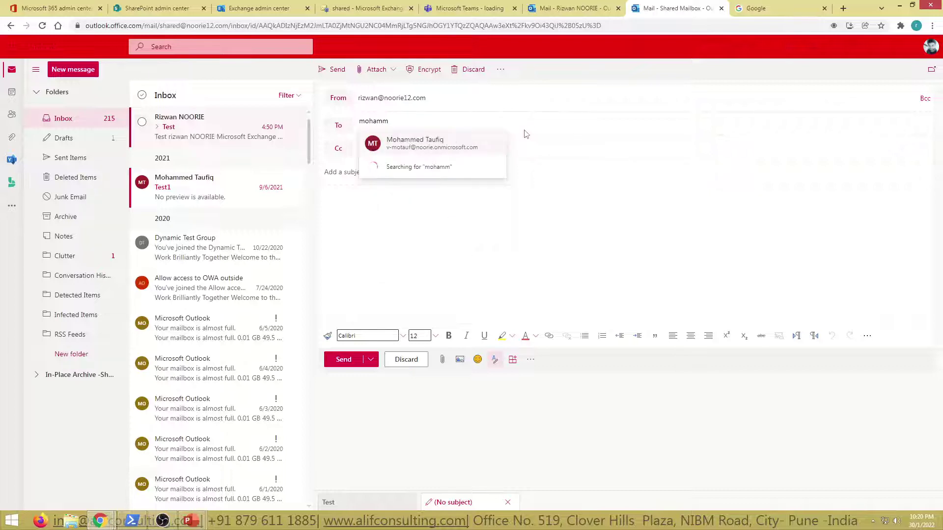
pyautogui.press('Return')
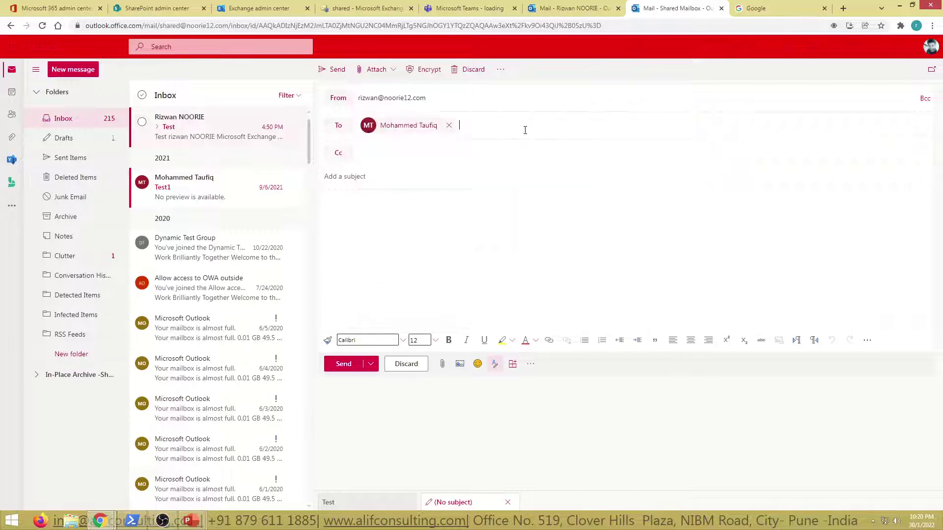
pyautogui.write('Ts')
pyautogui.click(337, 69)
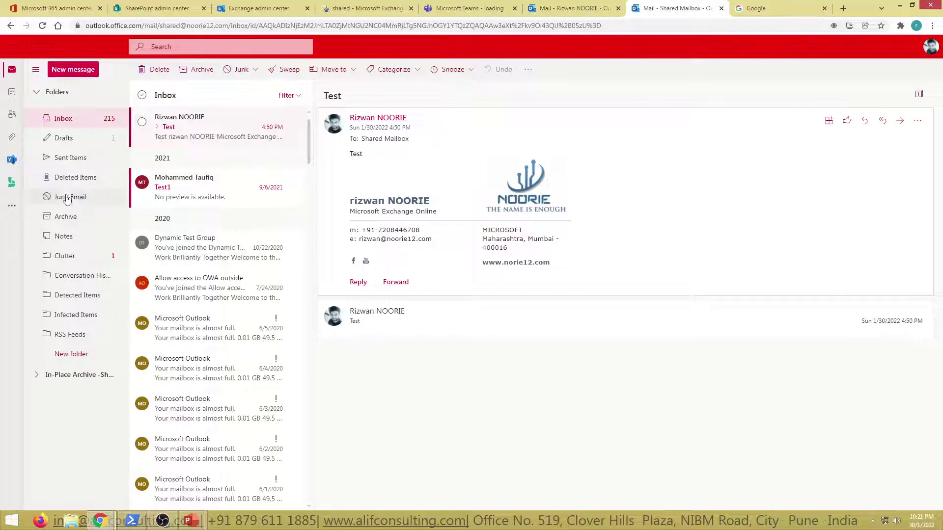
# Check the Shared Mailbox's Sent Items for the test messages.
pyautogui.click(71, 161)
pyautogui.click(204, 148)
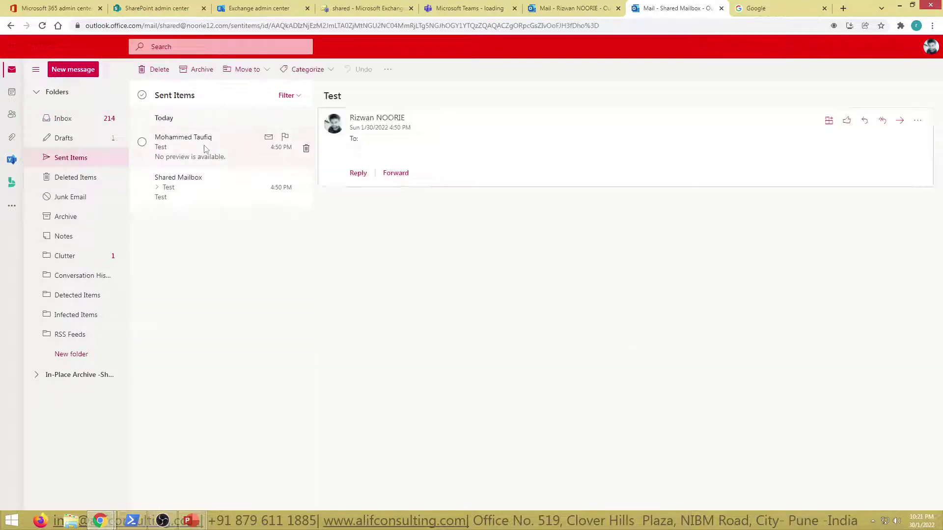
pyautogui.click(185, 158)
pyautogui.click(190, 196)
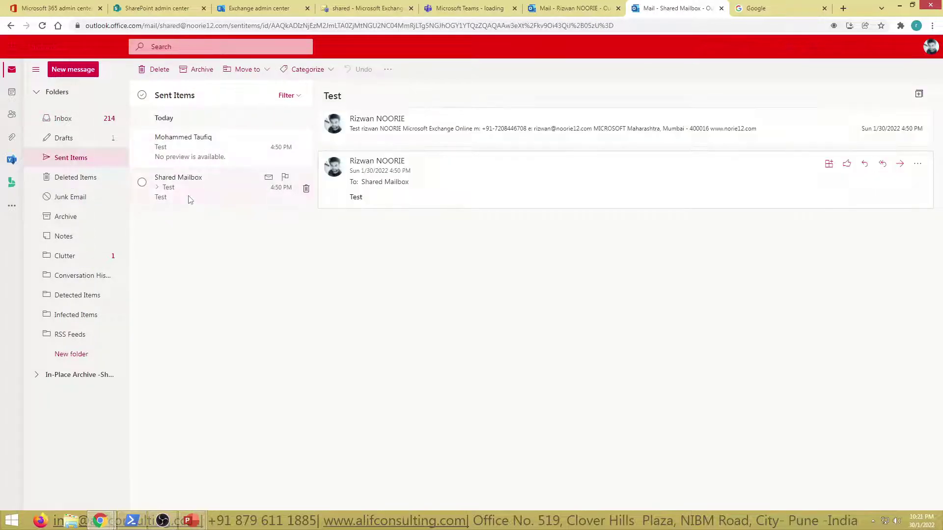
# Open and reload the personal mailbox's Sent Items folder for comparison.
pyautogui.click(562, 7)
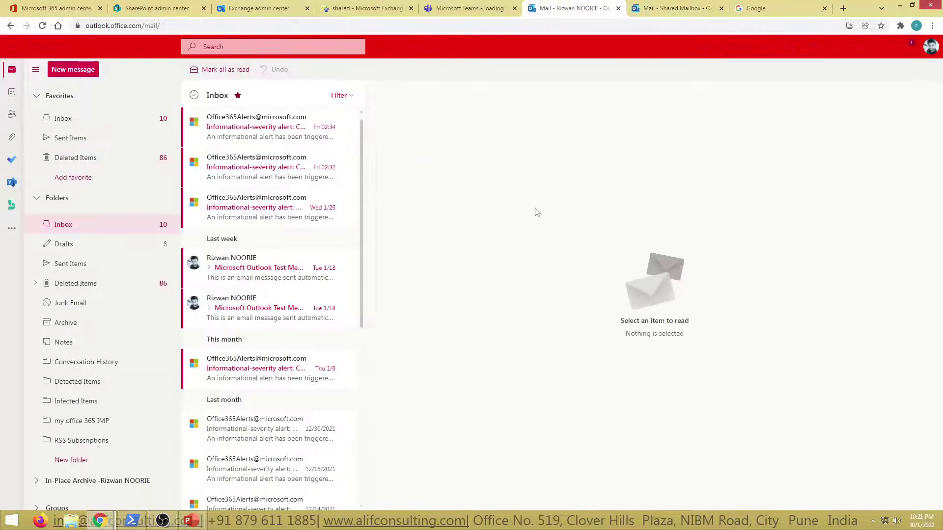
pyautogui.click(489, 7)
pyautogui.click(568, 7)
pyautogui.click(94, 140)
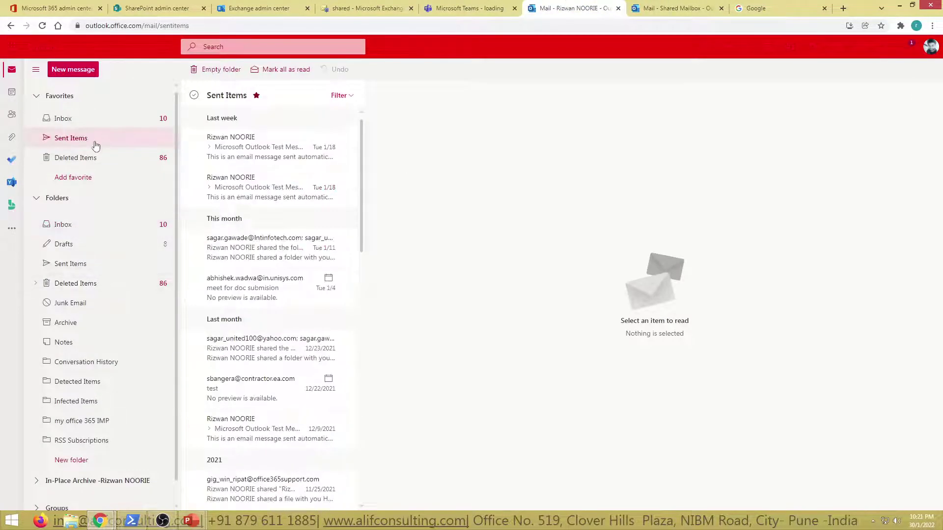
pyautogui.click(42, 26)
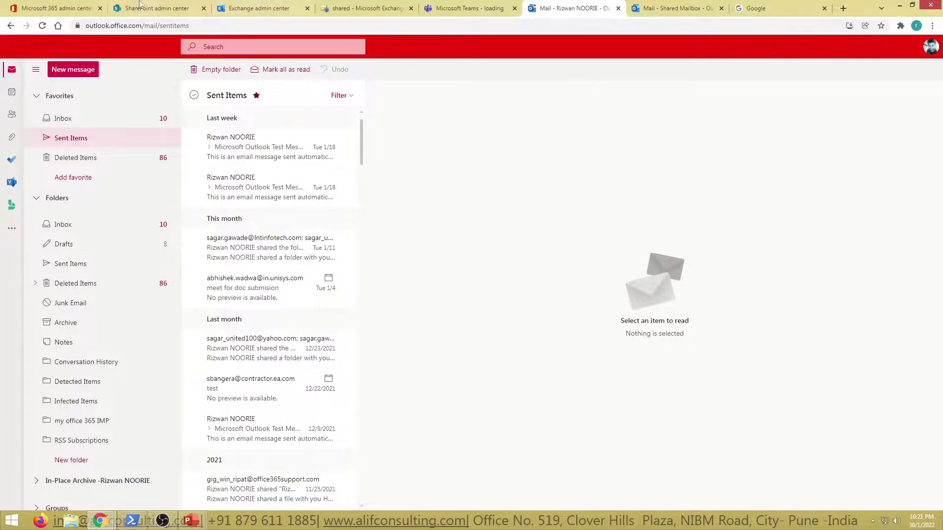
pyautogui.click(55, 8)
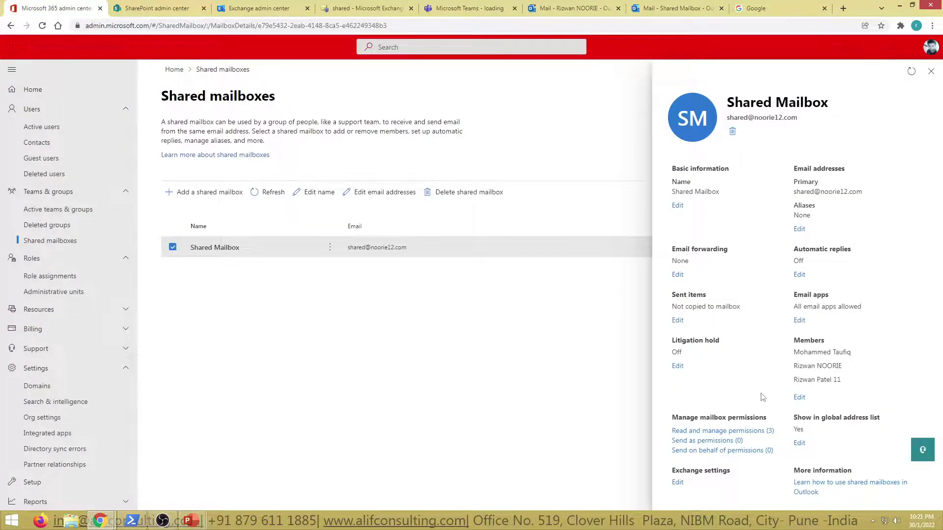
# Review Shared Mailbox's two sent-items copy options, leave both unticked, then view its Outlook Sent Items.
pyautogui.click(677, 320)
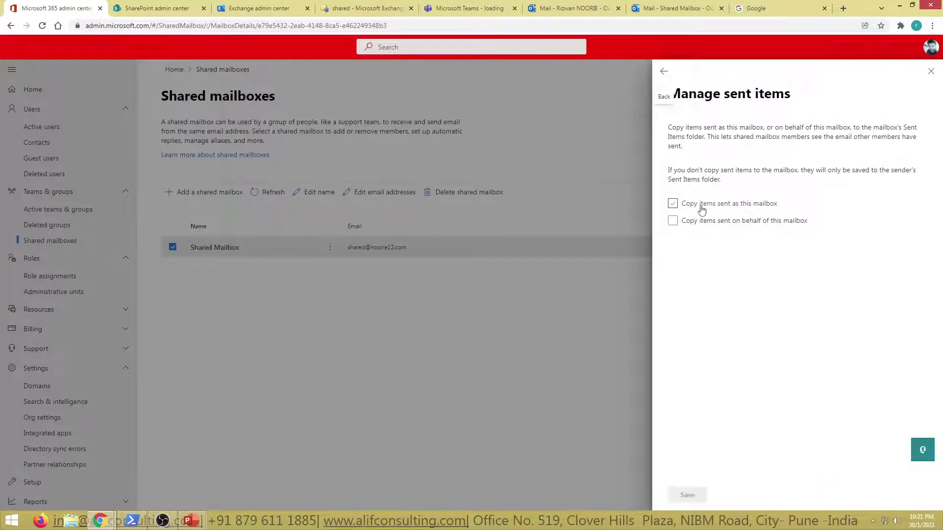
pyautogui.moveTo(672, 130); pyautogui.dragTo(801, 151)
pyautogui.moveTo(667, 170); pyautogui.dragTo(917, 184)
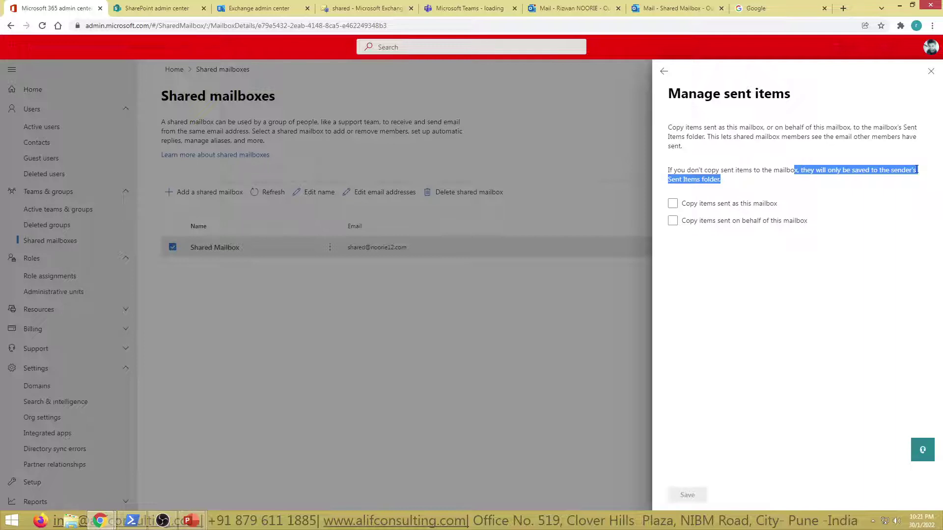
pyautogui.click(930, 73)
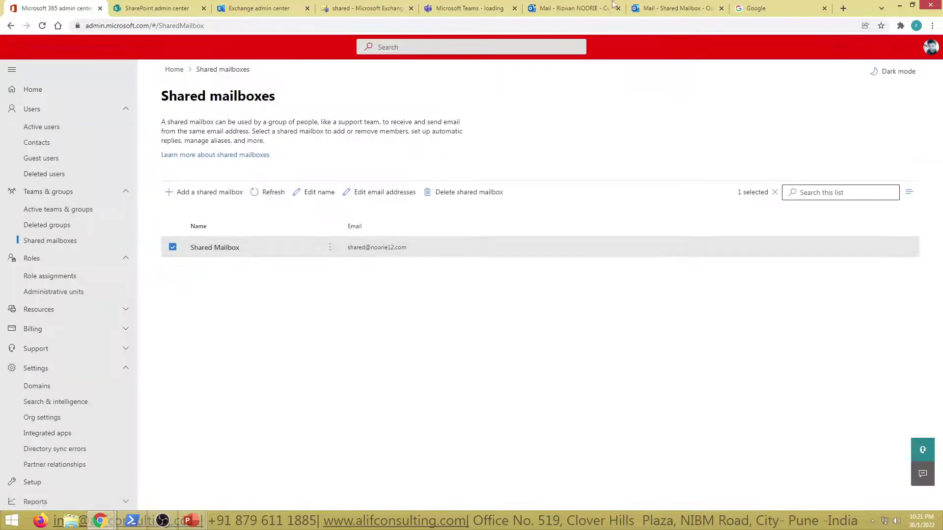
pyautogui.click(604, 8)
pyautogui.click(674, 7)
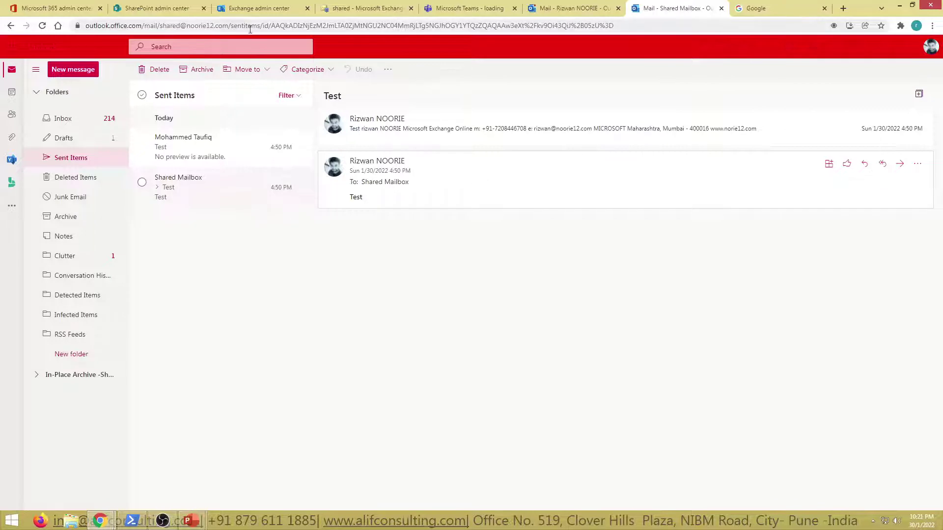
# Inspect Shared Mailbox's delegation in Exchange admin center, cancel unchanged, and return to Microsoft 365 shared mailboxes.
pyautogui.click(366, 7)
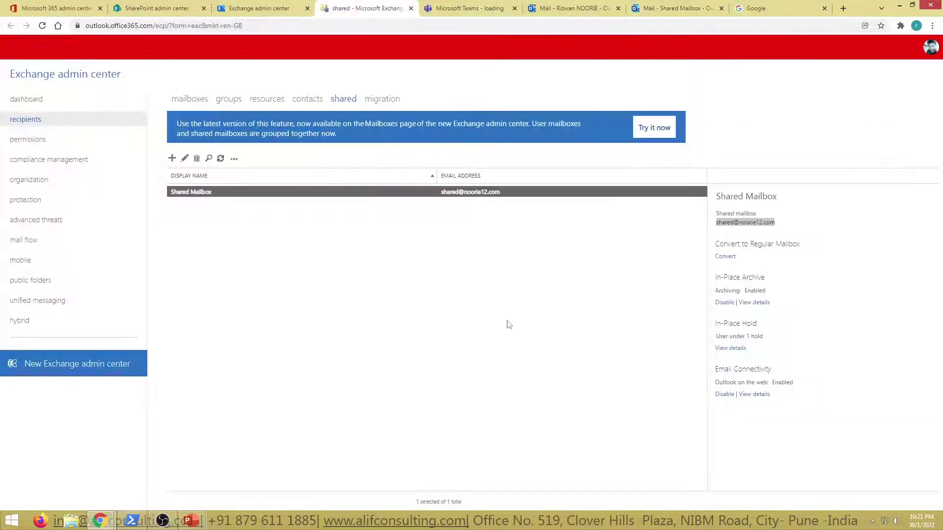
pyautogui.doubleClick(225, 194)
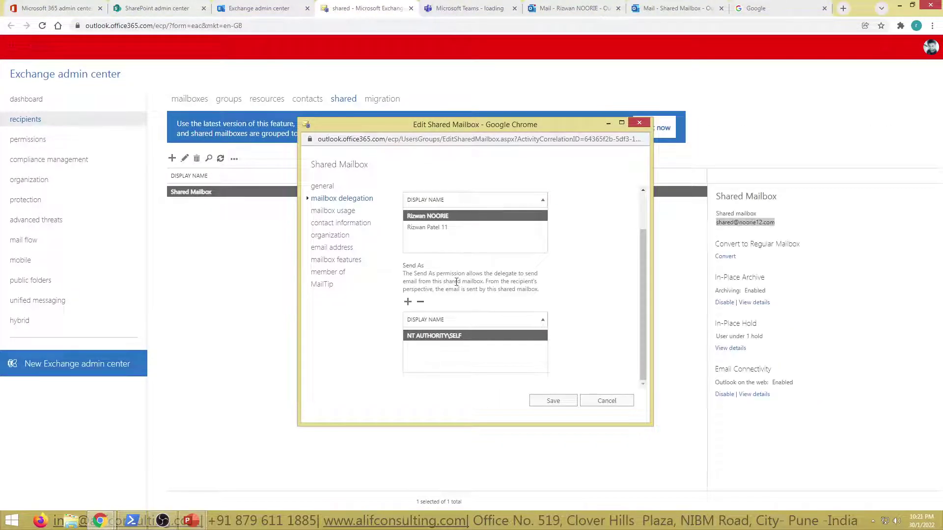
pyautogui.scroll(1, 604, 319)
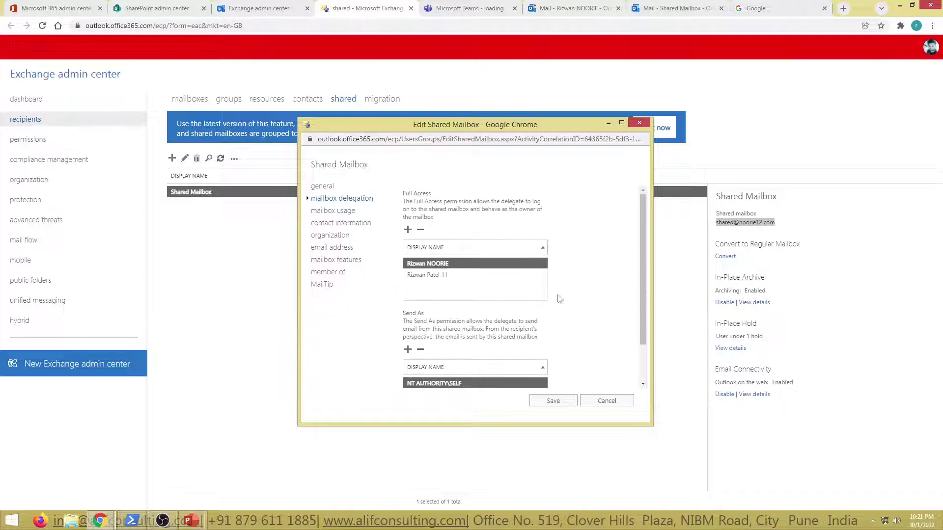
pyautogui.scroll(-1, 491, 358)
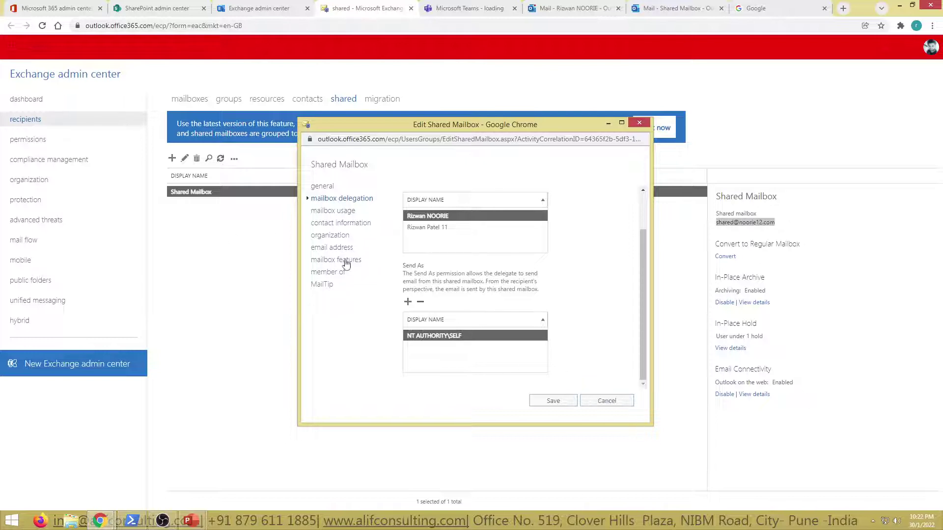
pyautogui.click(608, 402)
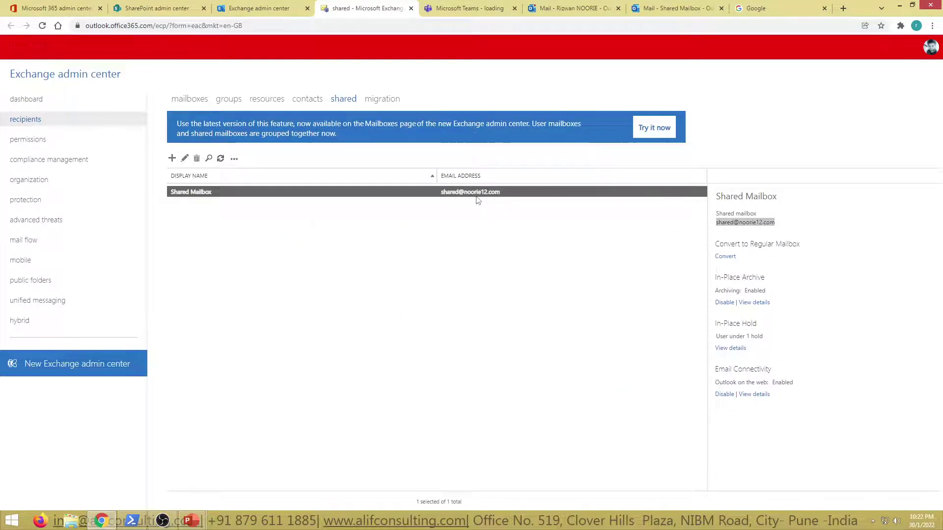
pyautogui.click(59, 8)
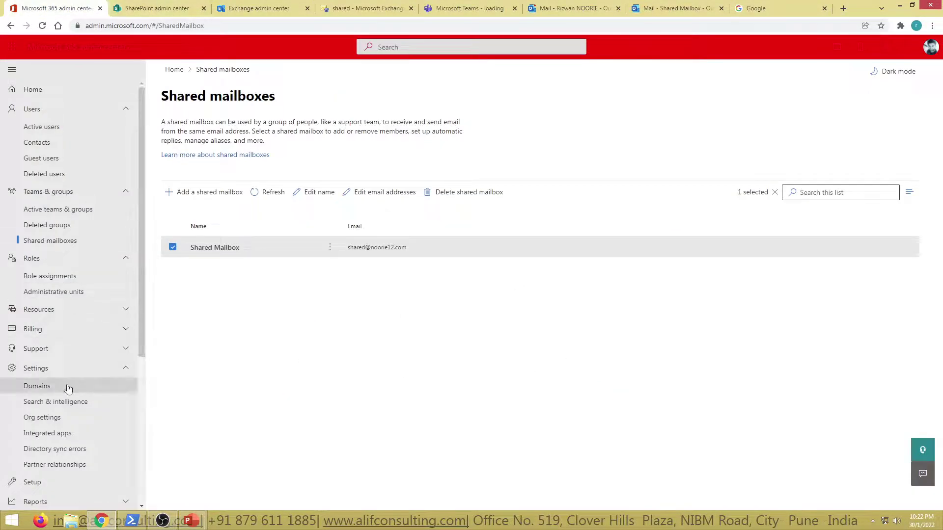
# Check noorie12.com's DNS records under Domains, all showing Error, then go to the personal Sent Items.
pyautogui.scroll(-3, 69, 387)
pyautogui.click(49, 240)
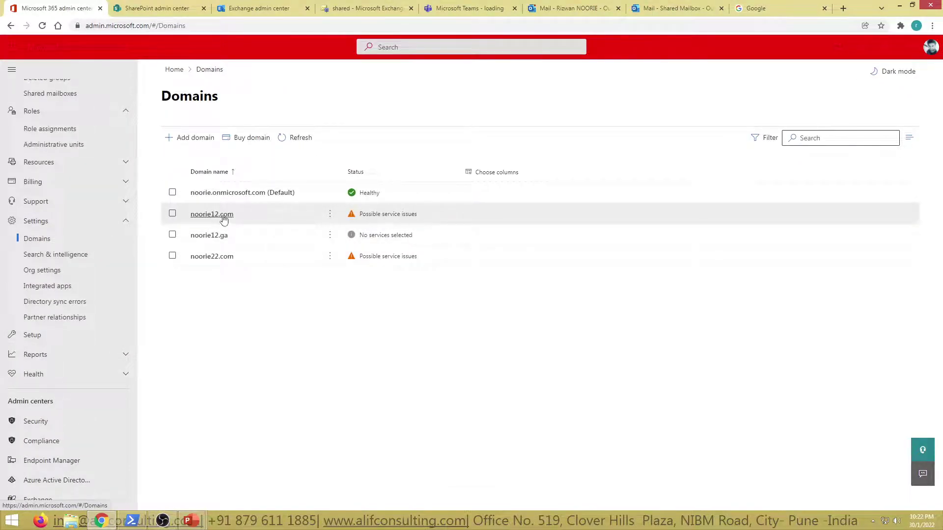
pyautogui.click(225, 216)
pyautogui.click(222, 165)
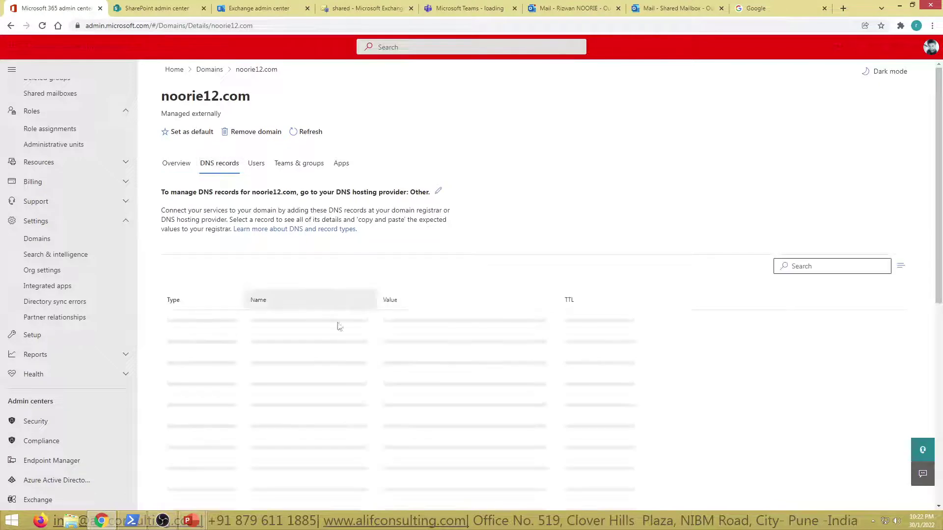
pyautogui.scroll(-3, 325, 376)
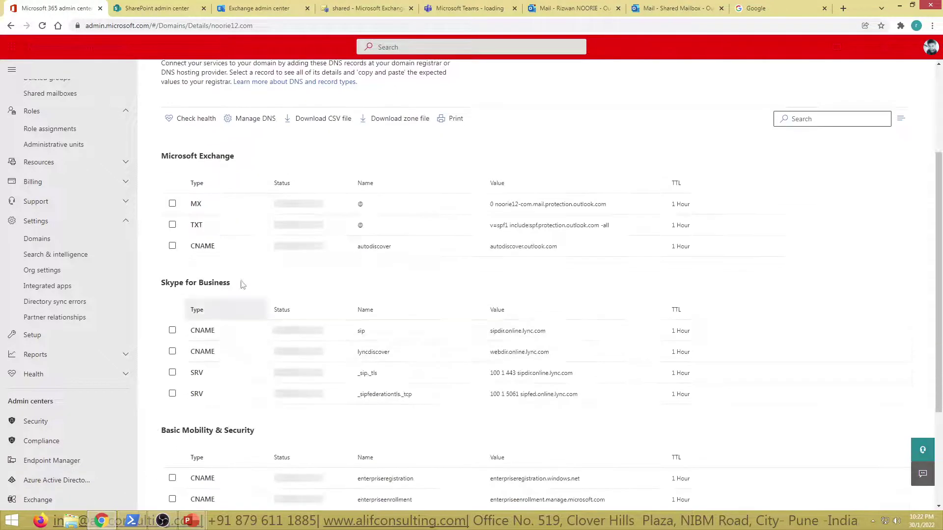
pyautogui.scroll(4, 277, 251)
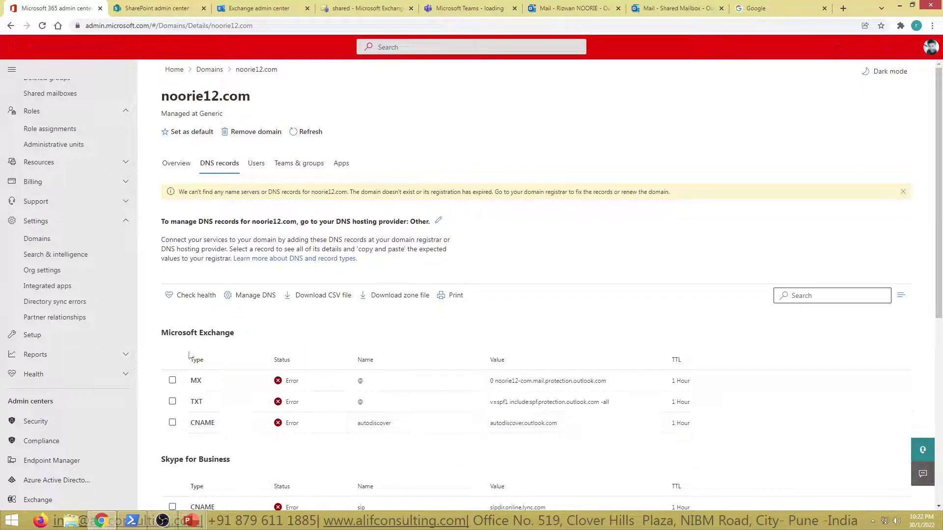
pyautogui.click(608, 12)
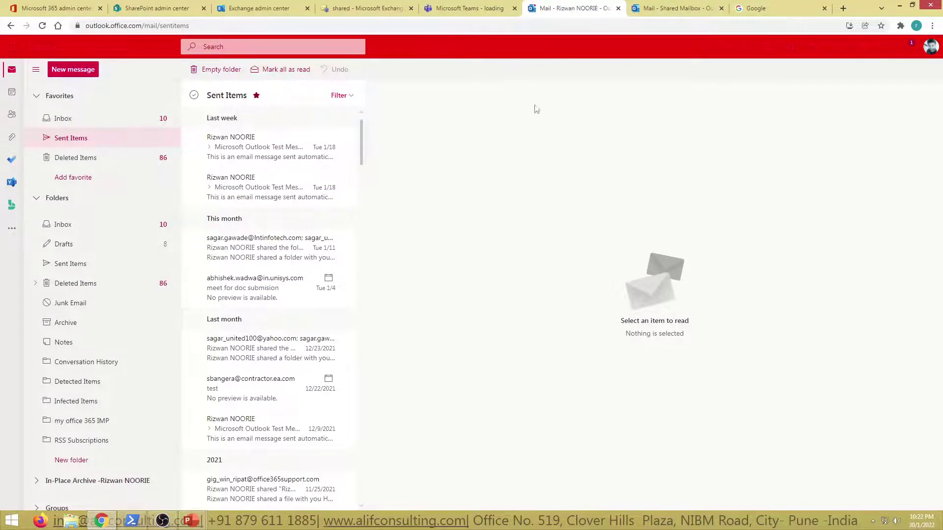
# Look over the shared mailbox's Drafts and Sent Items, then return to the noorie12.com DNS records page.
pyautogui.click(89, 7)
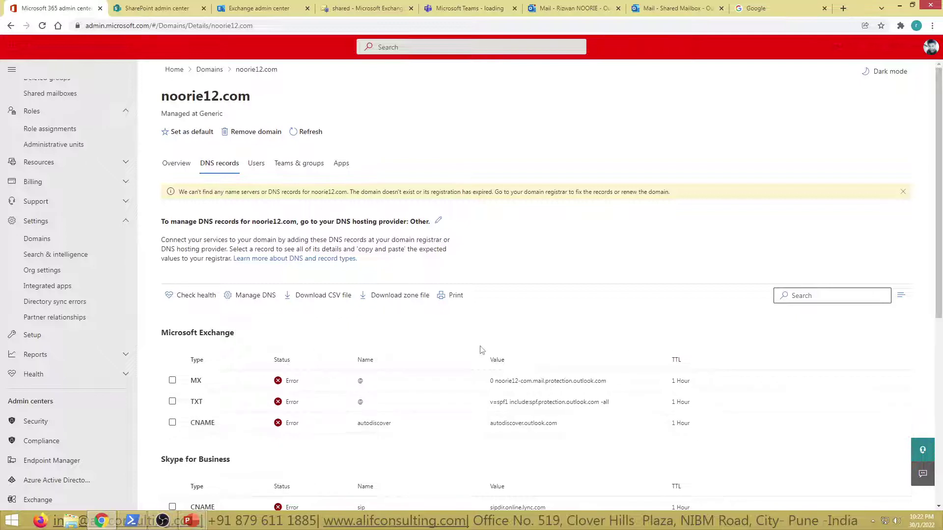
pyautogui.click(584, 6)
pyautogui.click(682, 7)
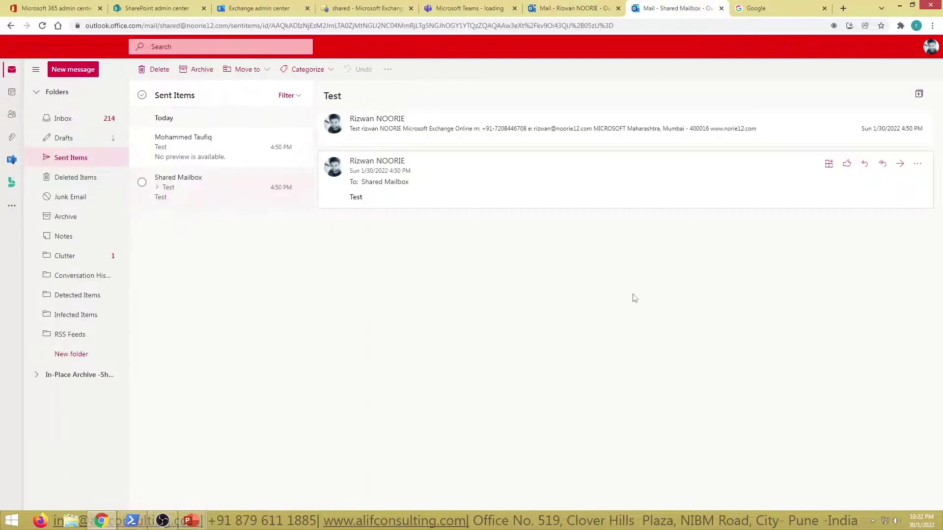
pyautogui.click(63, 138)
pyautogui.click(70, 158)
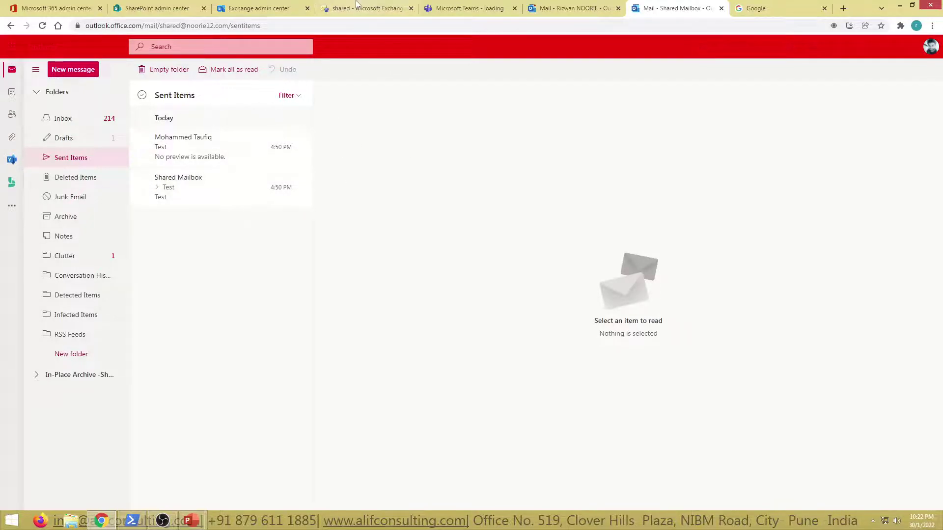
pyautogui.click(56, 7)
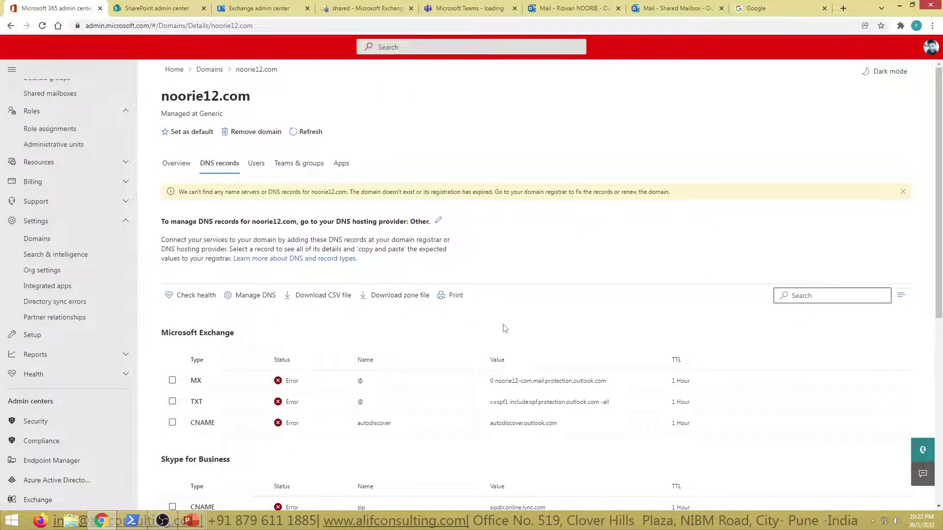
pyautogui.scroll(3, 83, 191)
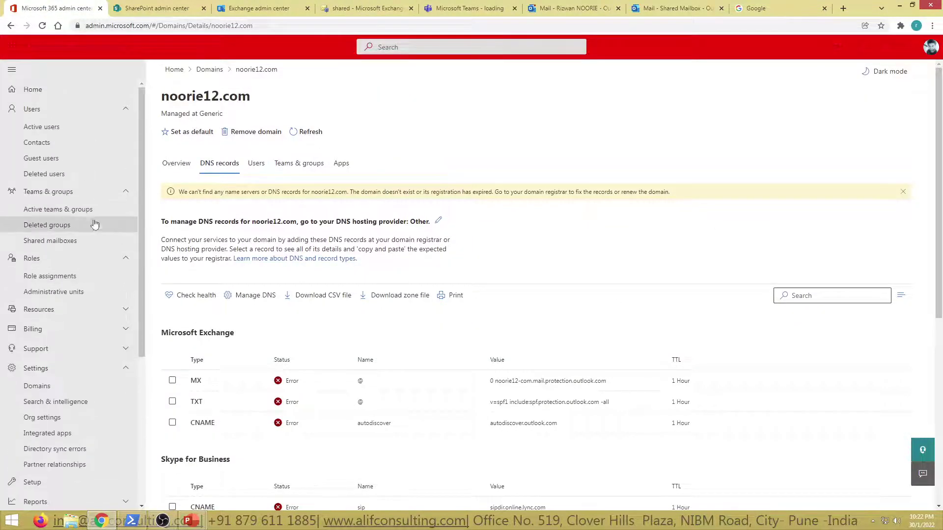
# Tick both Shared Mailbox copy options, sent as and on behalf, and save.
pyautogui.click(77, 245)
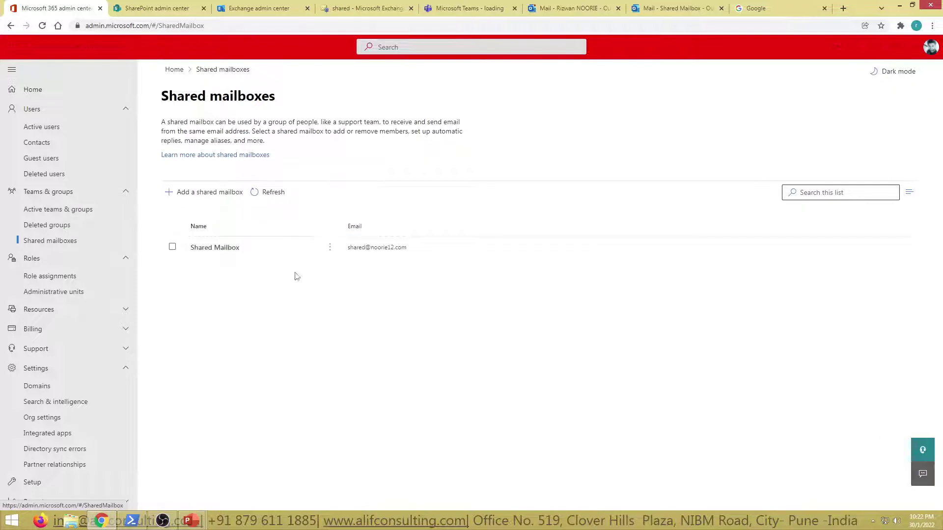
pyautogui.click(236, 254)
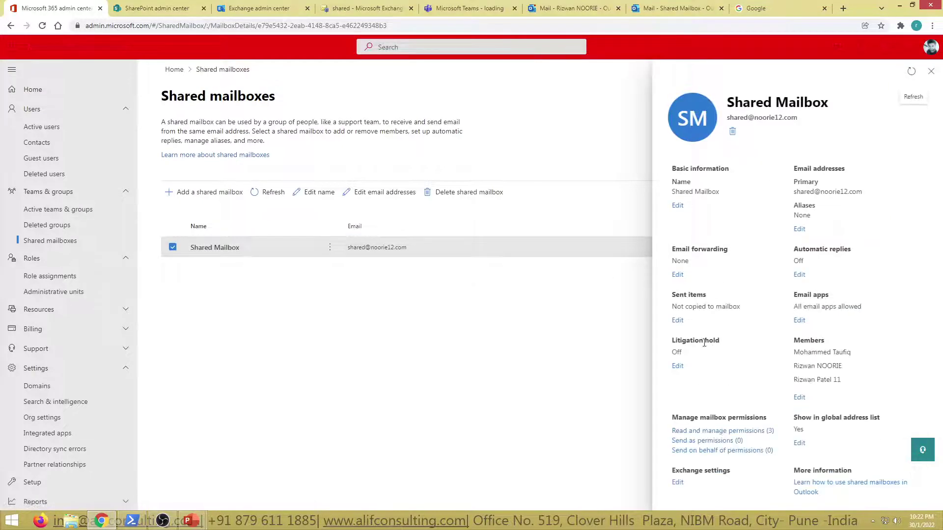
pyautogui.click(677, 321)
pyautogui.click(698, 204)
pyautogui.click(699, 223)
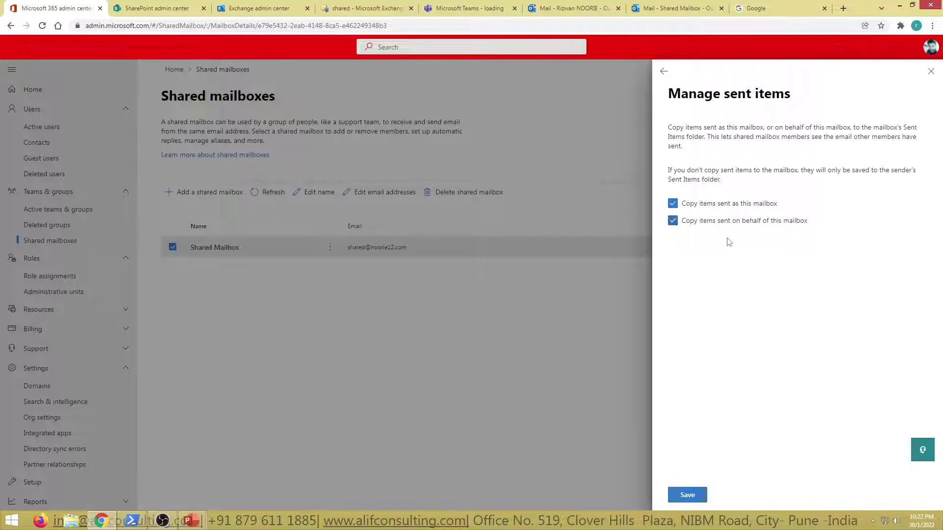
pyautogui.click(707, 210)
pyautogui.click(710, 205)
pyautogui.click(702, 209)
pyautogui.click(705, 206)
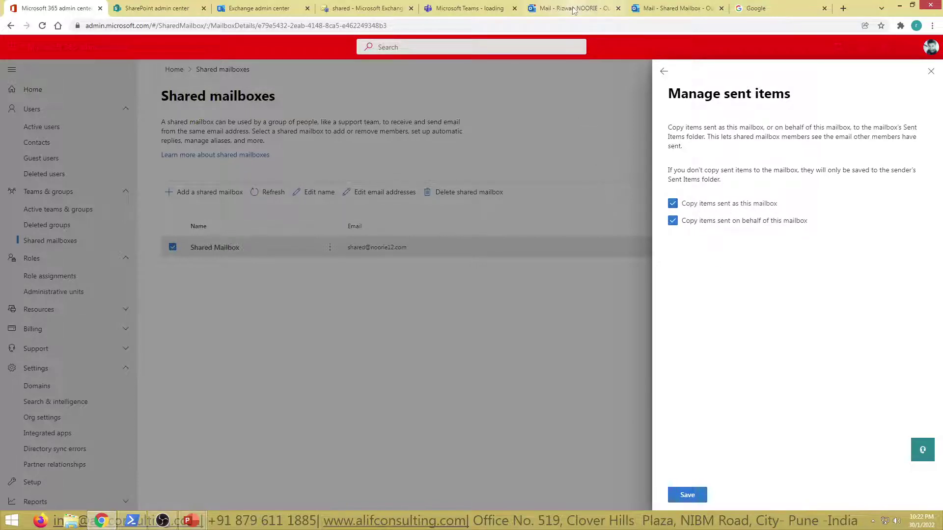
pyautogui.click(687, 496)
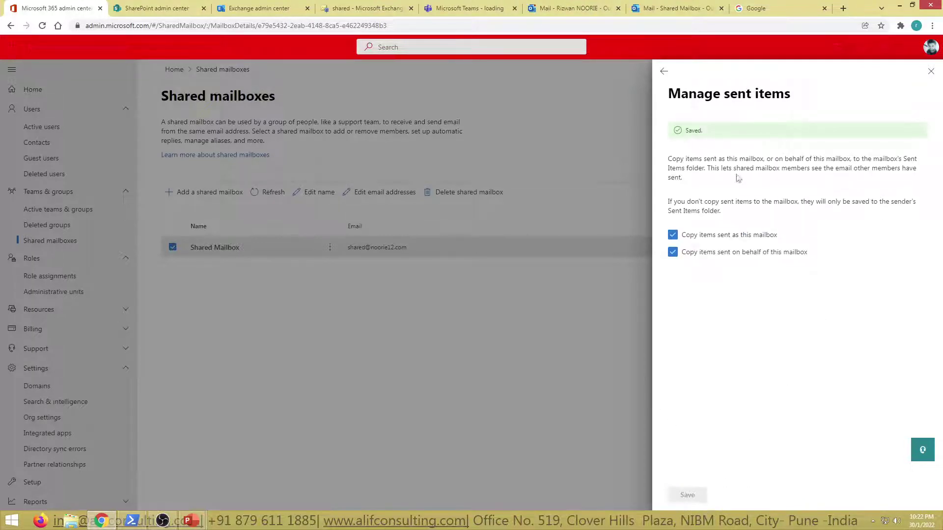
# Confirm the Sent items status now reads Copied to mailbox, then close Shared Mailbox's details.
pyautogui.click(664, 72)
pyautogui.moveTo(673, 311); pyautogui.dragTo(758, 319)
pyautogui.click(757, 331)
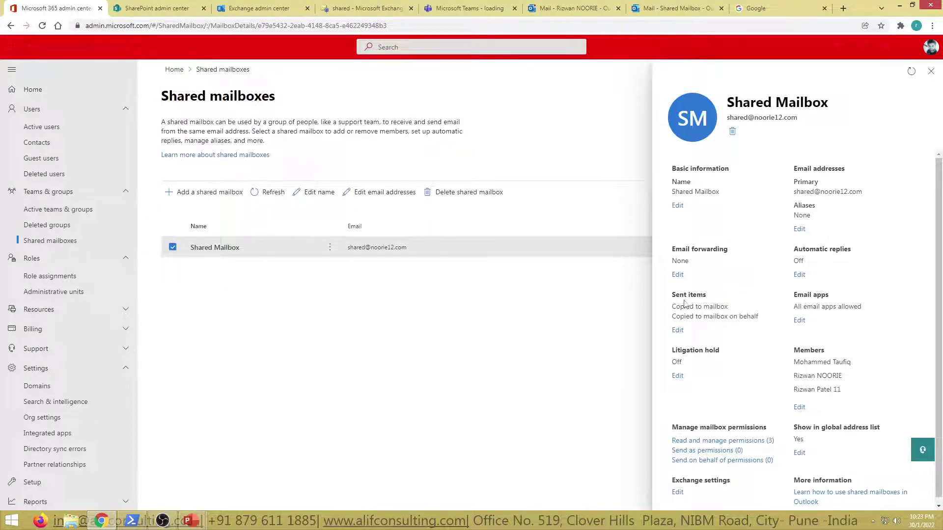
pyautogui.moveTo(673, 307); pyautogui.dragTo(742, 311)
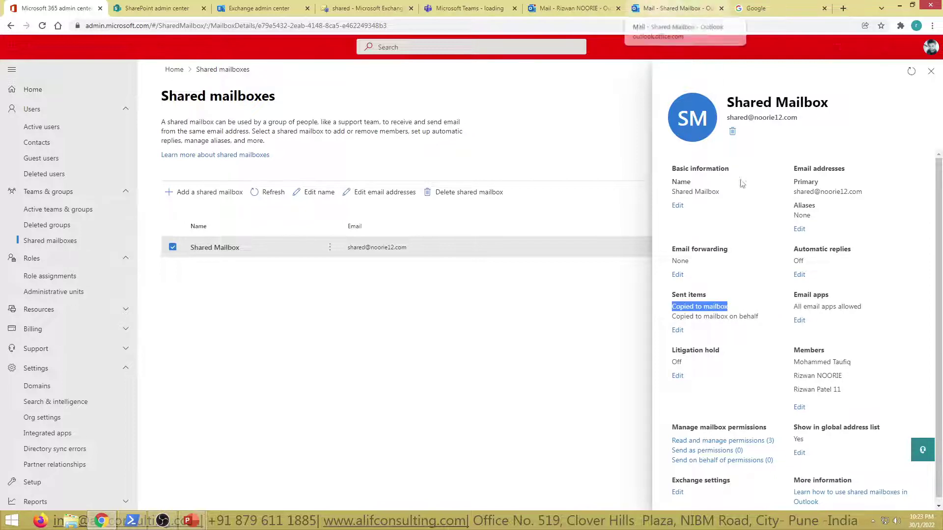
pyautogui.click(686, 308)
pyautogui.moveTo(673, 307); pyautogui.dragTo(747, 311)
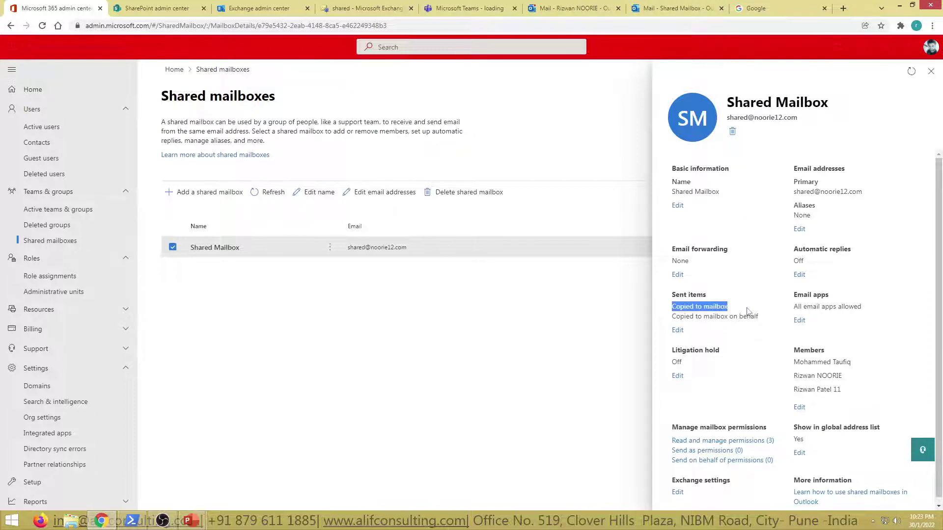
pyautogui.click(689, 325)
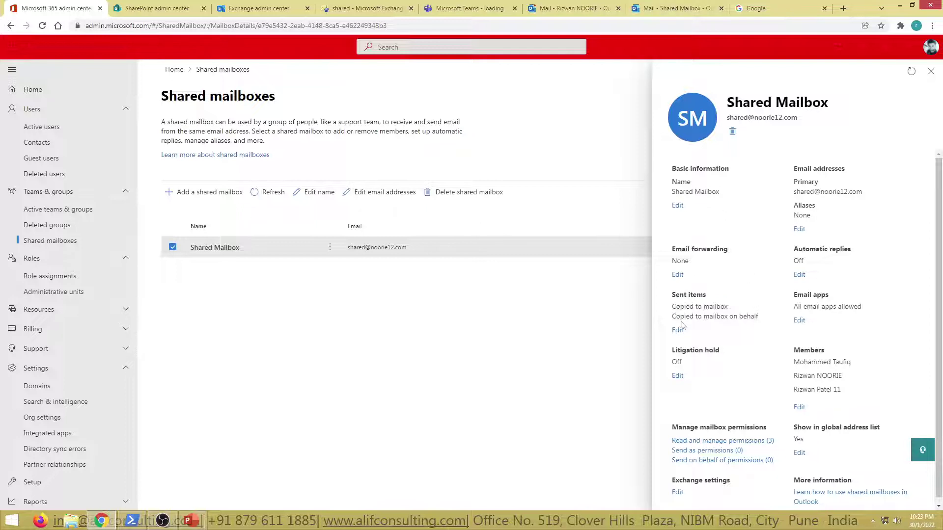
pyautogui.moveTo(673, 322); pyautogui.dragTo(727, 306)
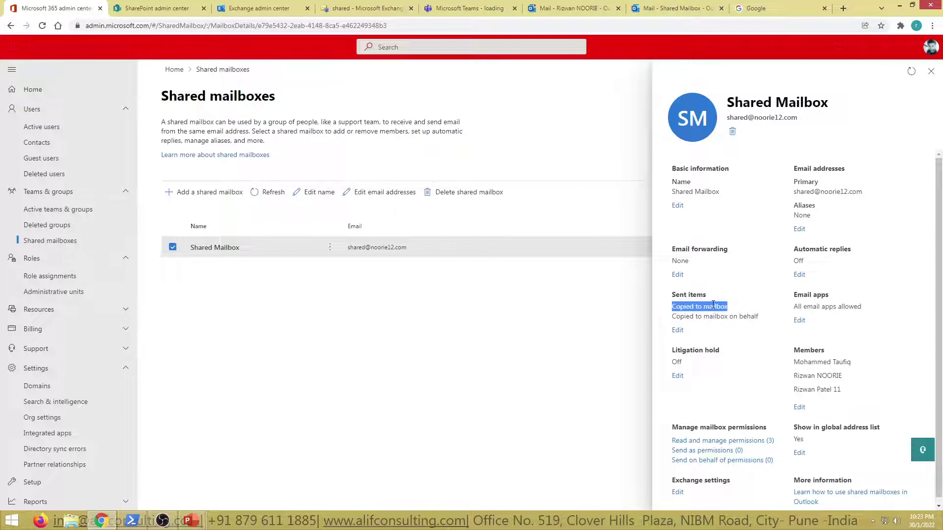
pyautogui.click(929, 74)
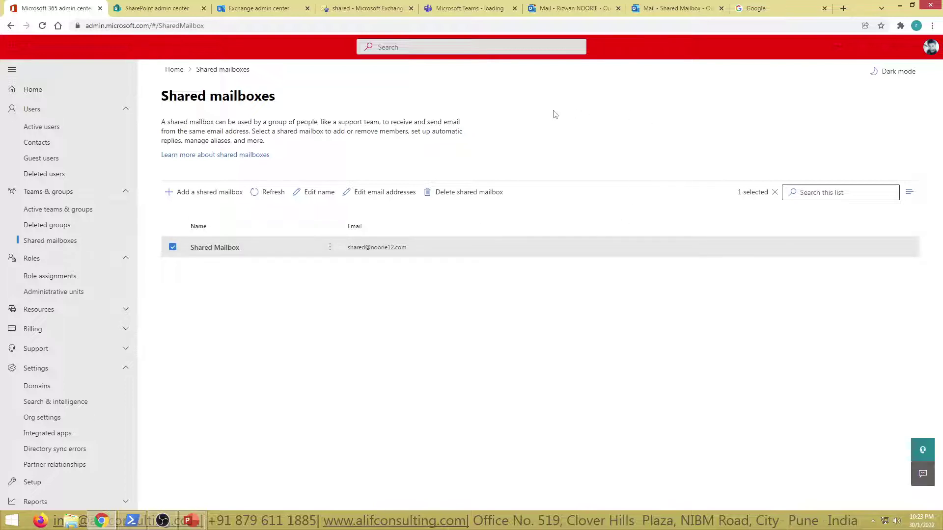
# Compare the personal and shared Sent Items folders, ending on the Exchange admin center shared mailbox list.
pyautogui.click(563, 6)
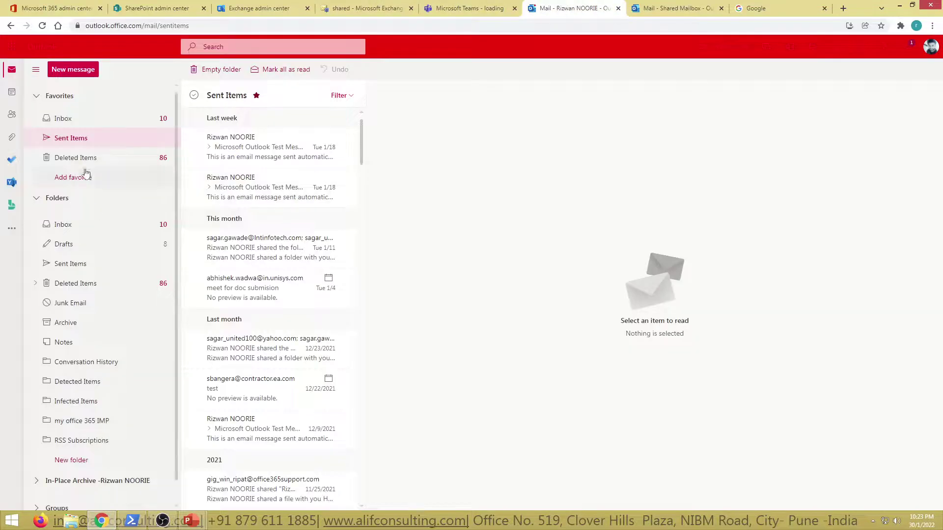
pyautogui.click(70, 264)
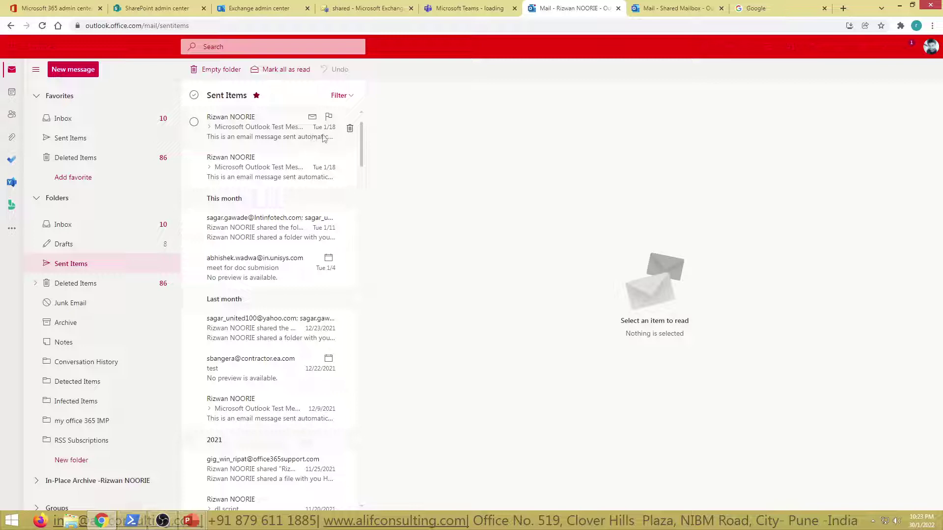
pyautogui.click(673, 8)
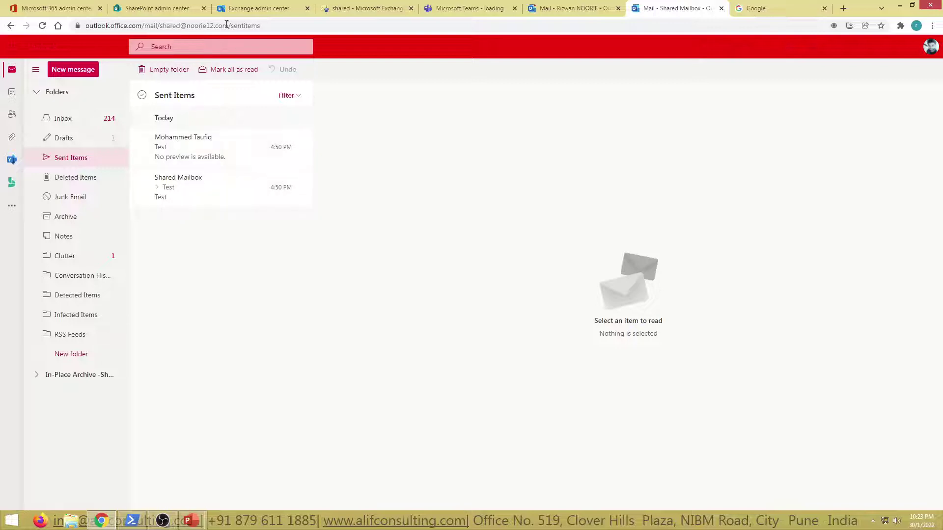
pyautogui.click(25, 7)
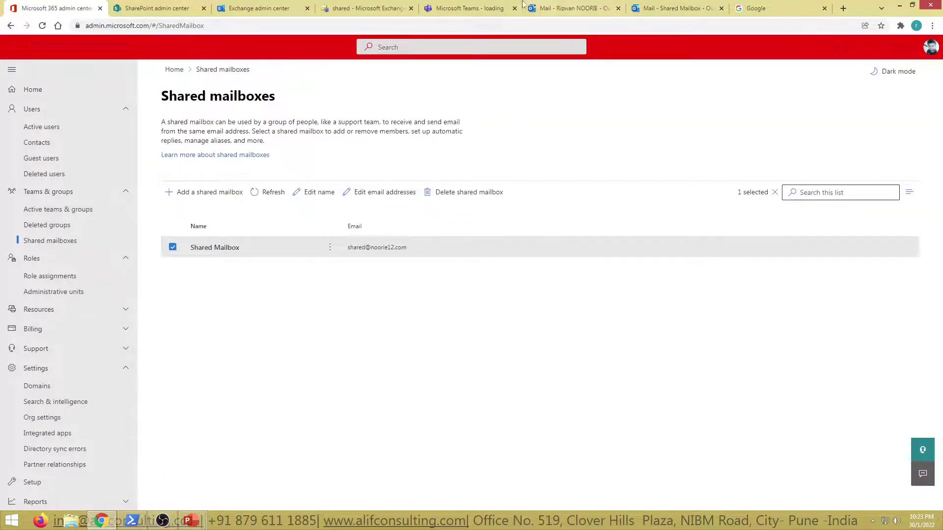
pyautogui.click(560, 8)
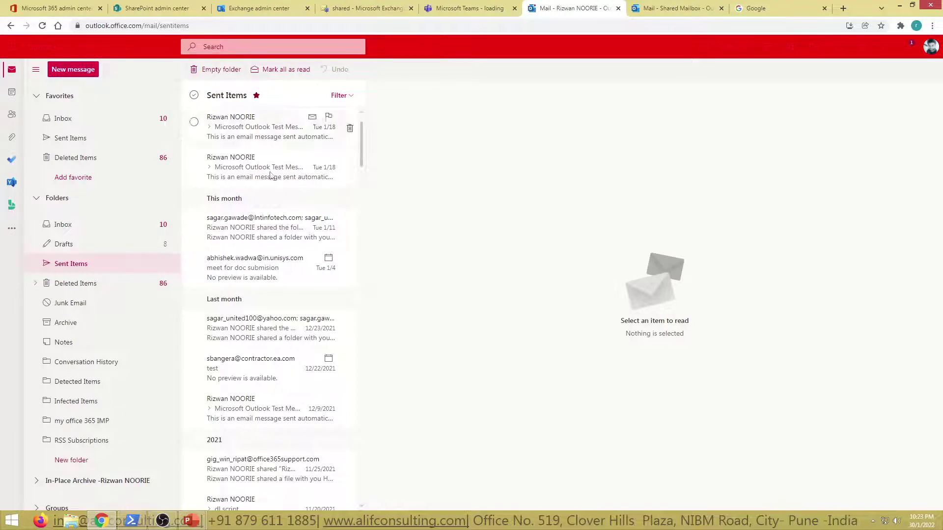
pyautogui.hotkey('ctrl', 'shift', 'Tab')
pyautogui.hotkey('ctrl', 'shift', 'Tab')
pyautogui.hotkey('ctrl', 'Tab')
pyautogui.hotkey('ctrl', 'Tab')
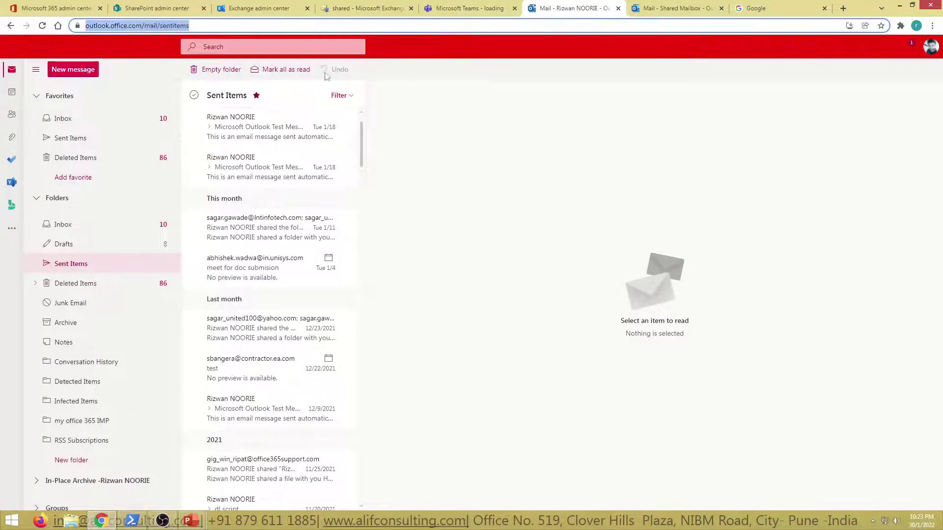
pyautogui.click(685, 7)
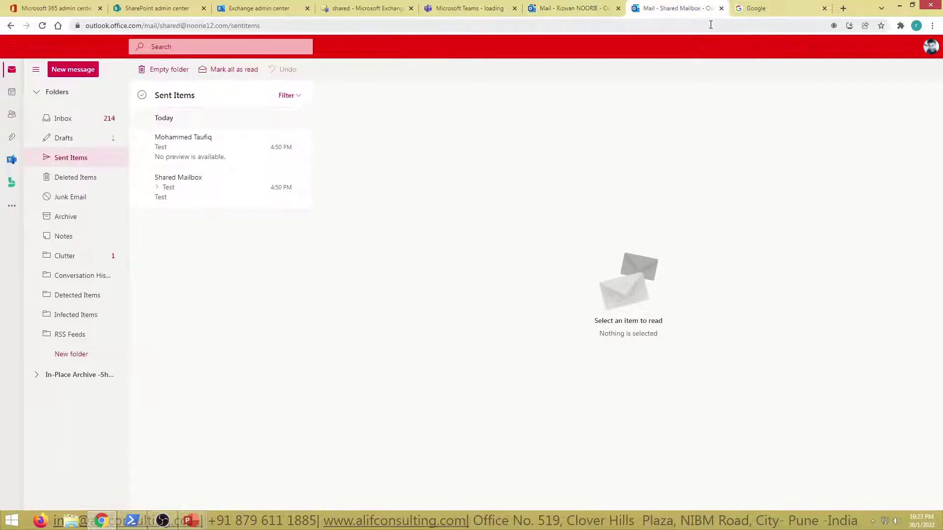
pyautogui.click(365, 8)
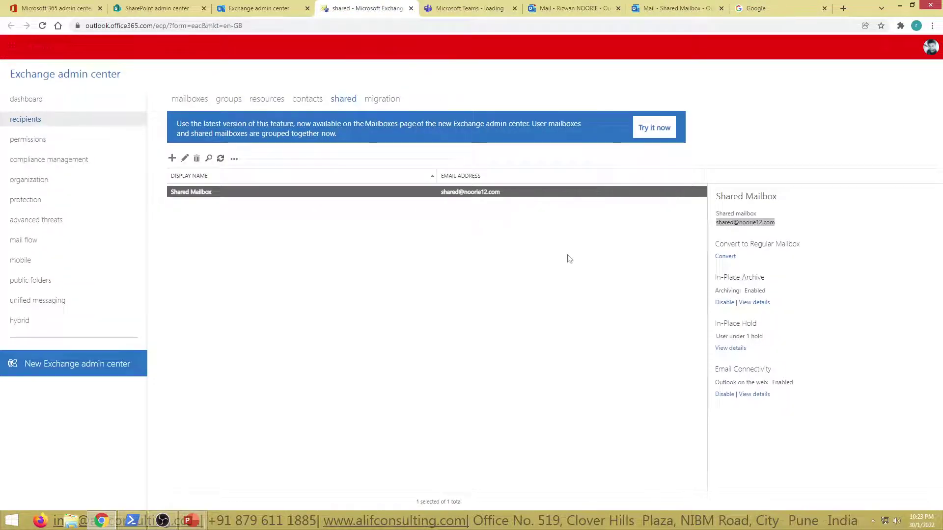
# Deselect the Shared Mailbox row, go to the Microsoft 365 admin center, and minimise to the desktop.
pyautogui.click(590, 281)
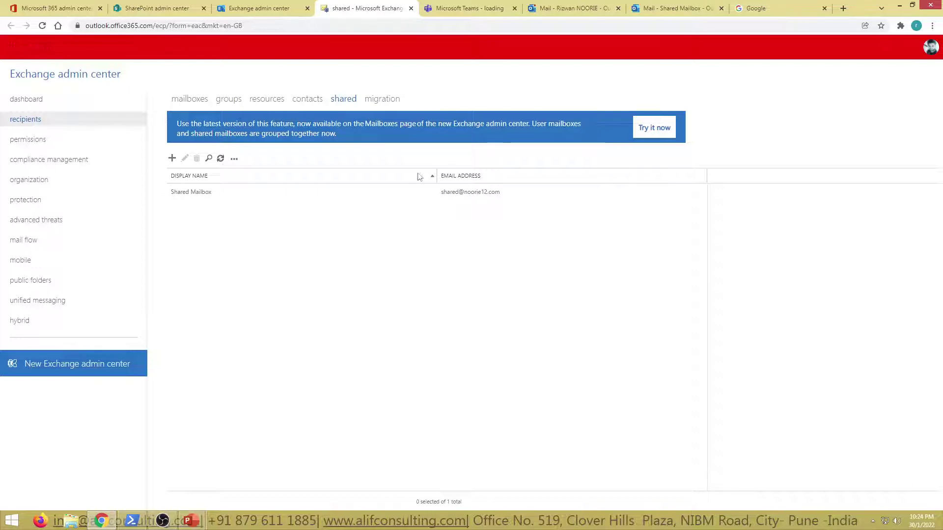
pyautogui.click(30, 5)
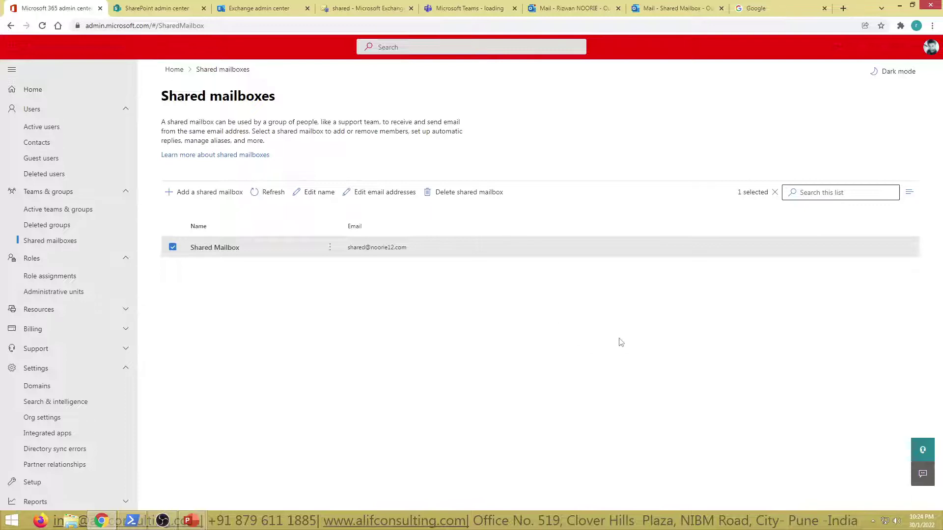
pyautogui.press('super+d')
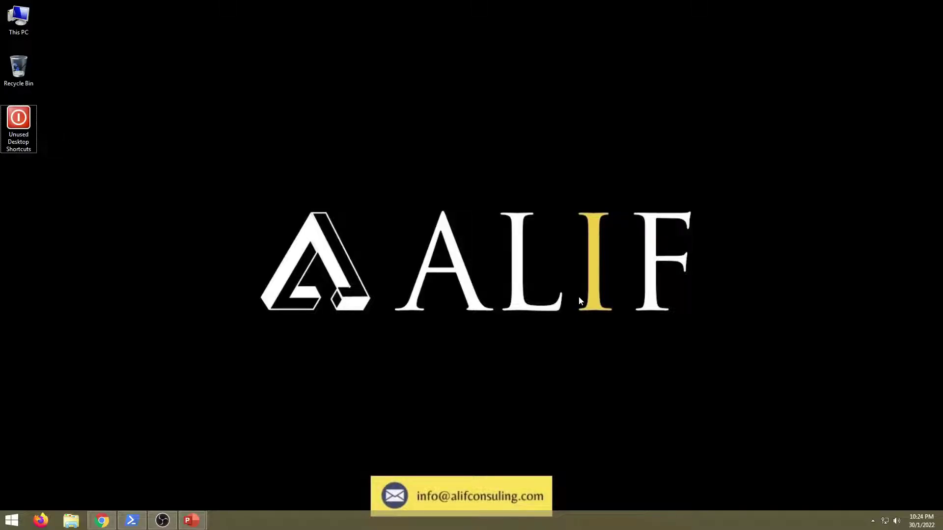